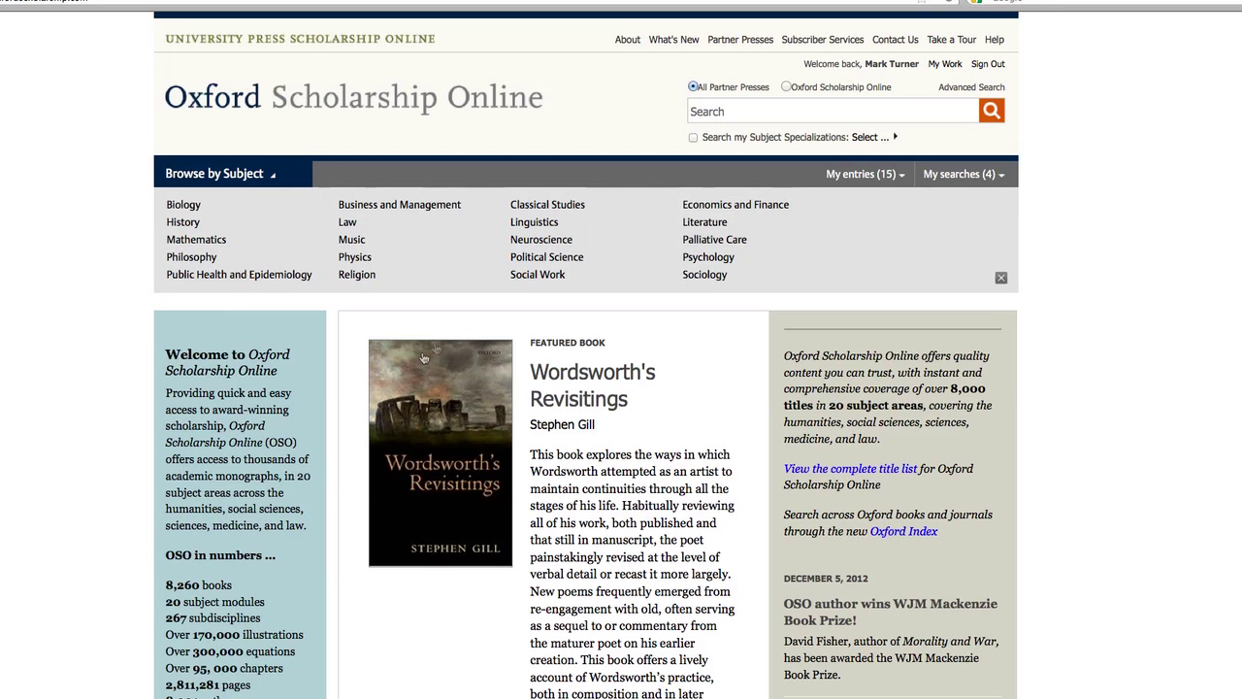
# - Open the Neuroscience subject listing and scroll to its first ten of 139 books
pyautogui.click(524, 239)
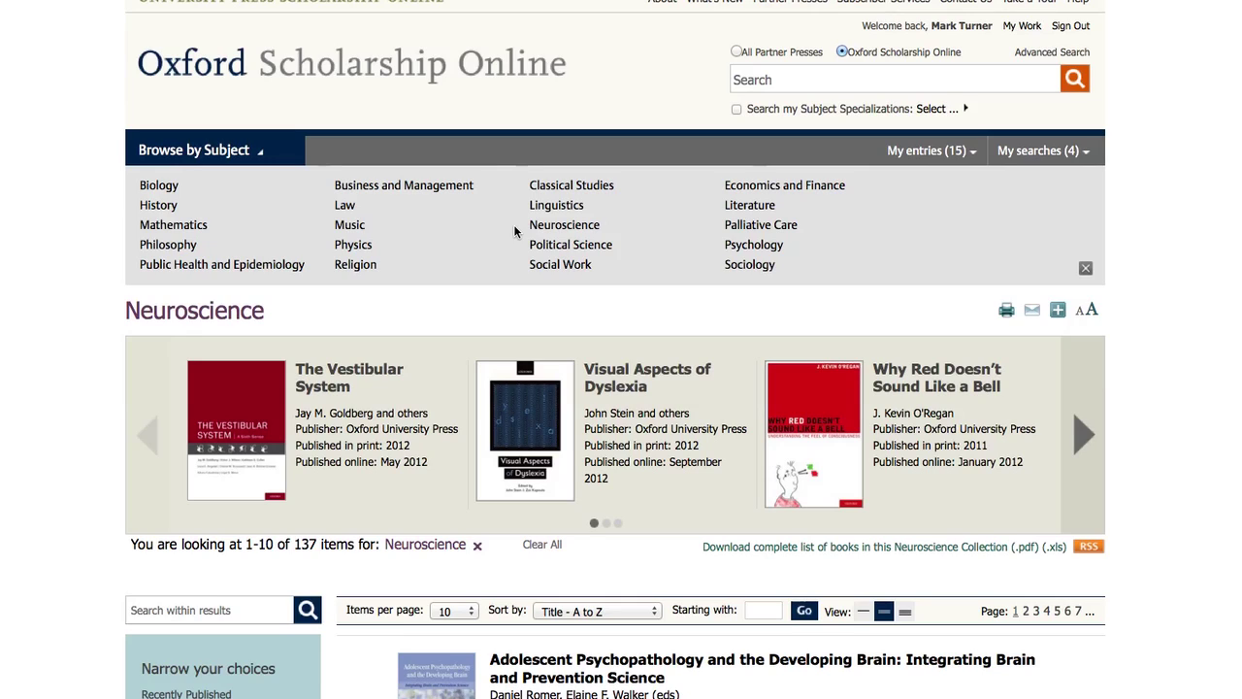
pyautogui.scroll(-5, 514, 231)
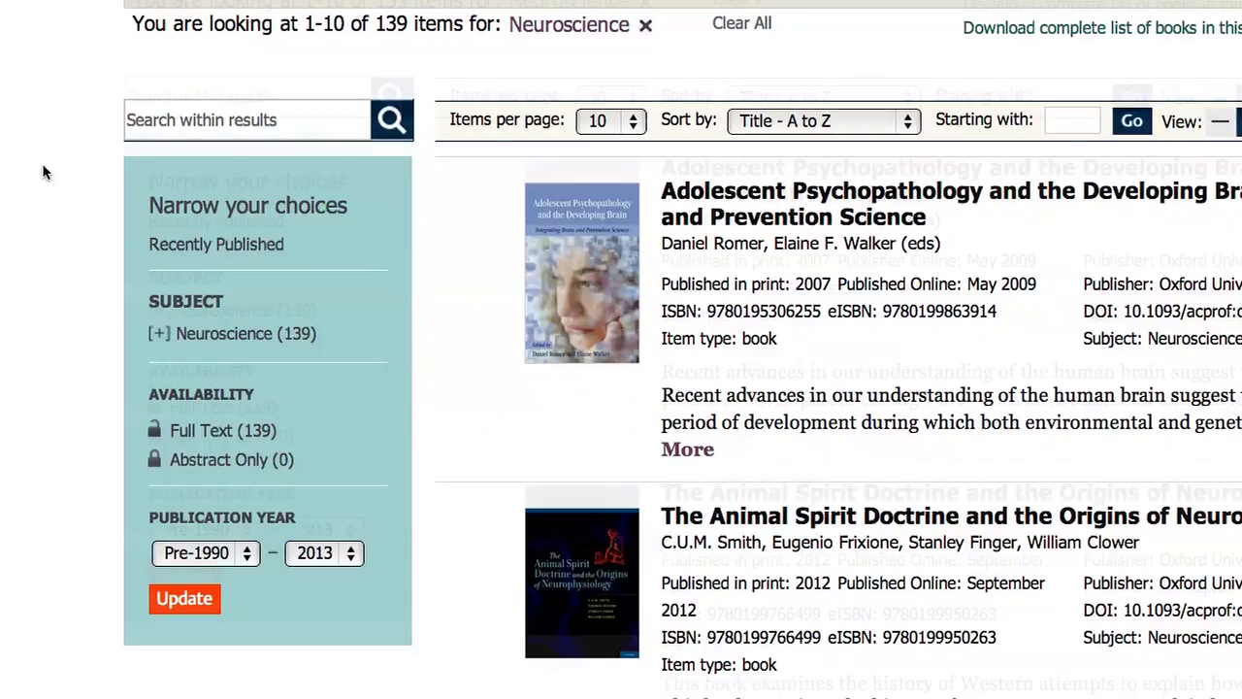
# - Expand Neuroscience in Narrow your choices to show subcategories like Development and Techniques
pyautogui.scroll(-2, 41, 163)
pyautogui.click(160, 176)
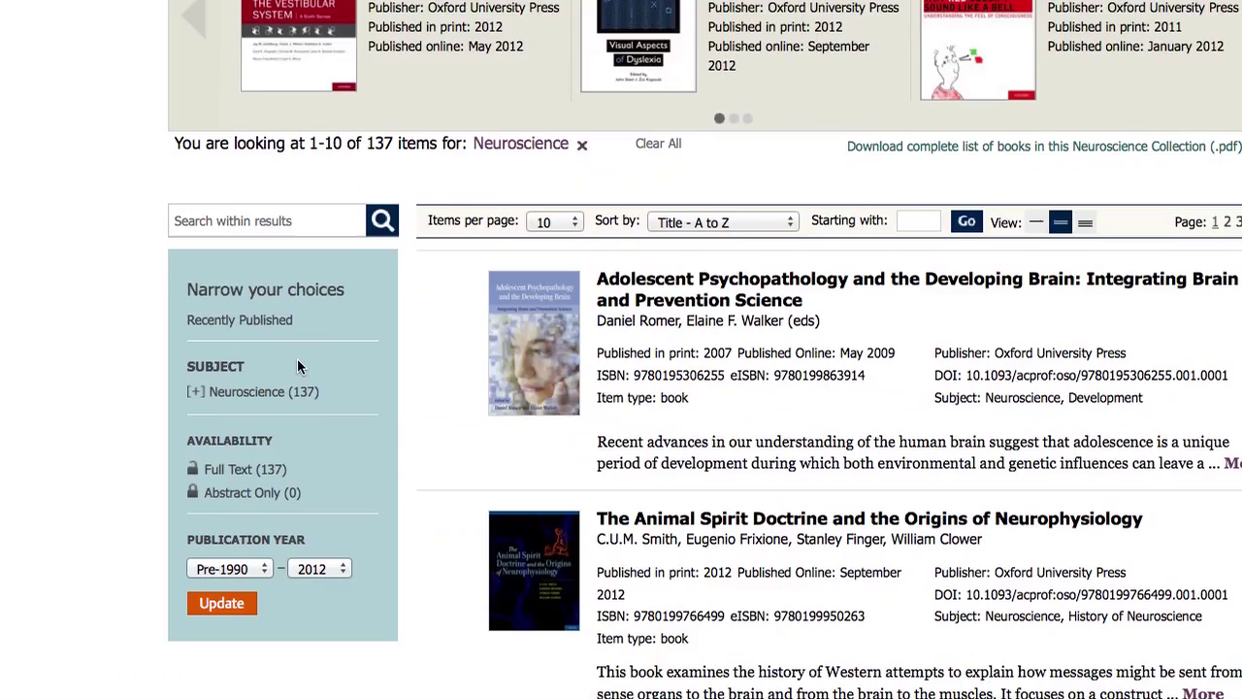
pyautogui.scroll(2, 297, 358)
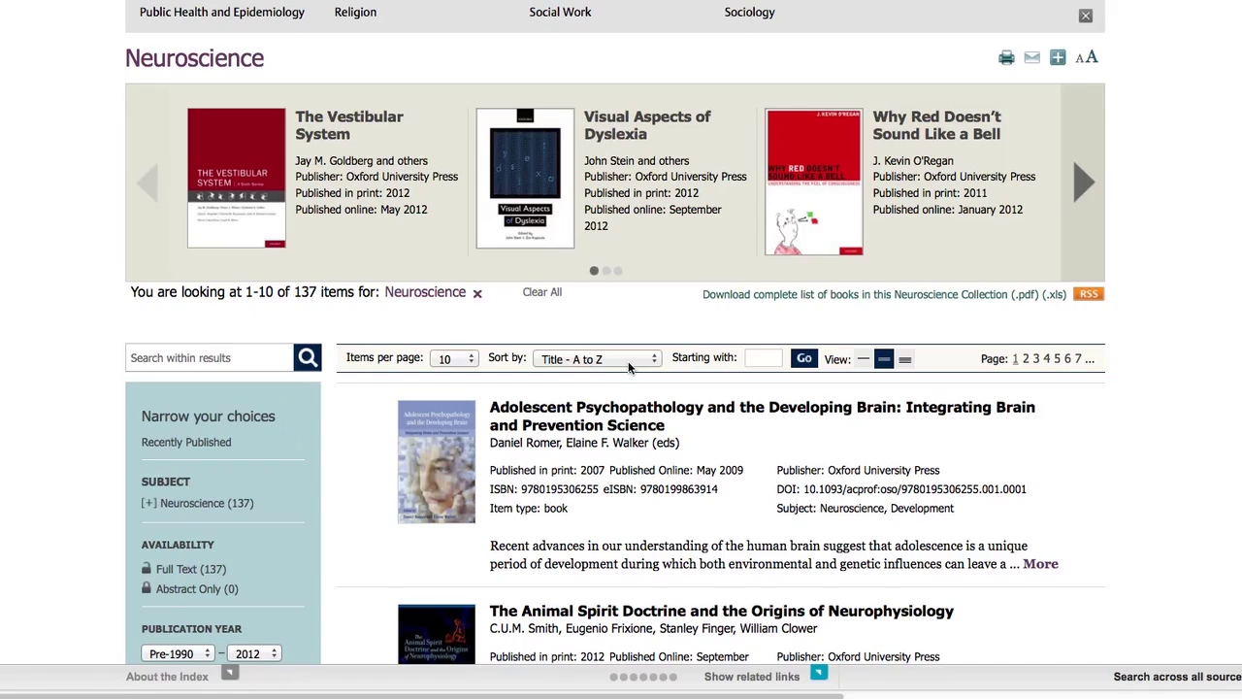
# - Sort the Neuroscience books by 'Date - Recent to Old' and open 'Visual Aspects of Dyslexia'
pyautogui.click(625, 363)
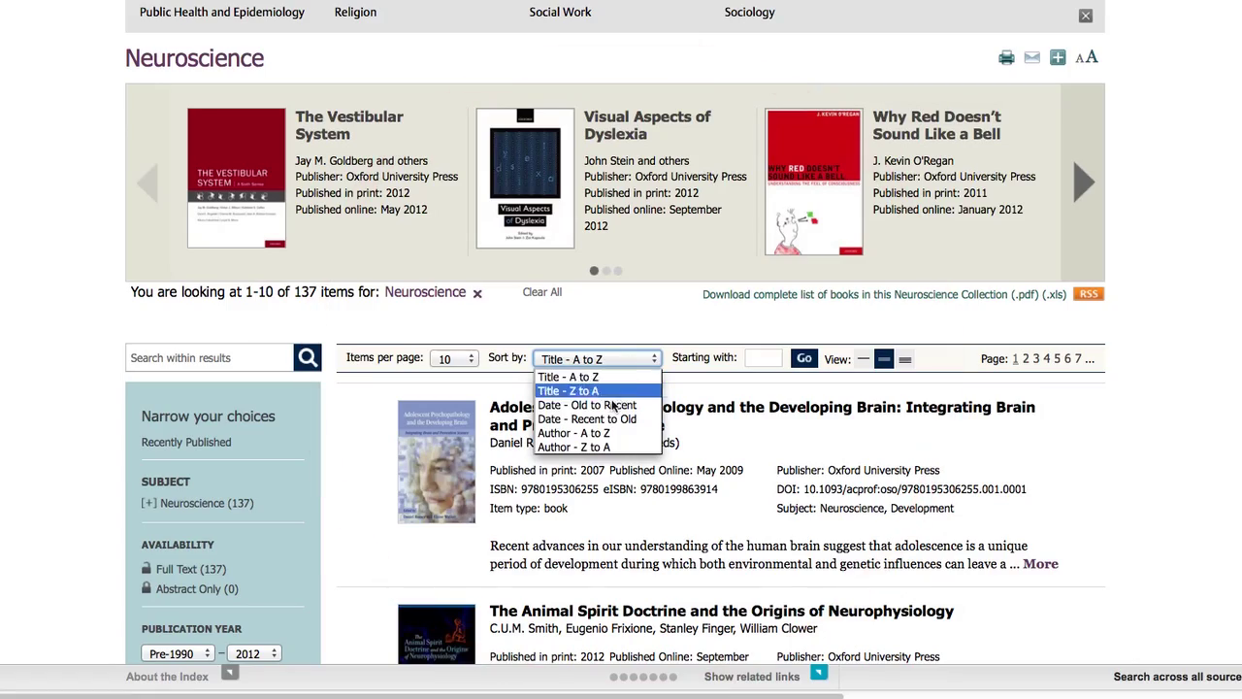
pyautogui.click(608, 419)
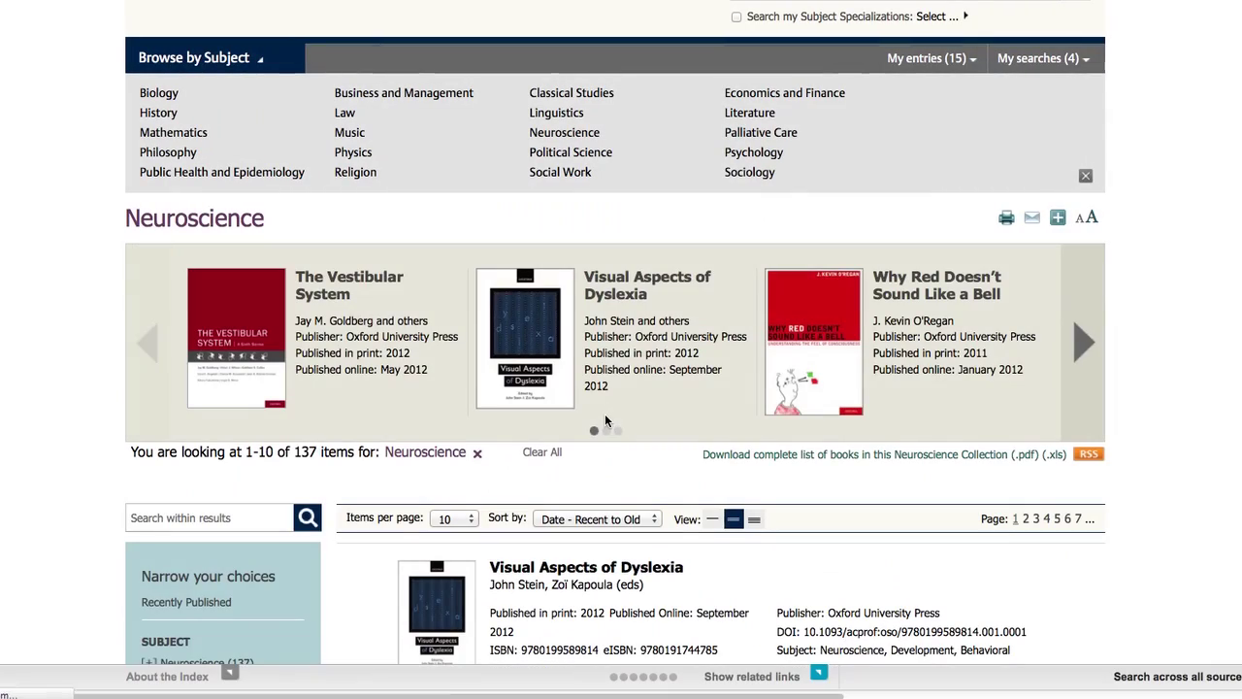
pyautogui.scroll(-3, 606, 421)
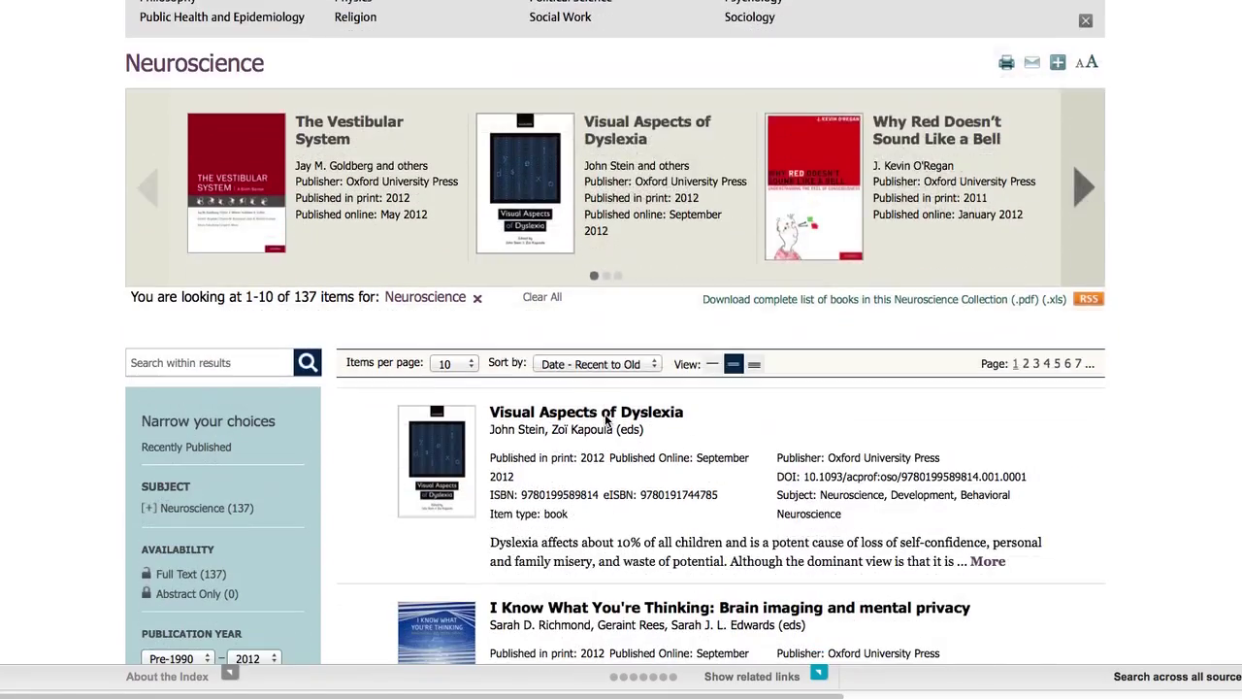
pyautogui.moveTo(543, 391)
pyautogui.scroll(-3, 544, 391)
pyautogui.click(551, 282)
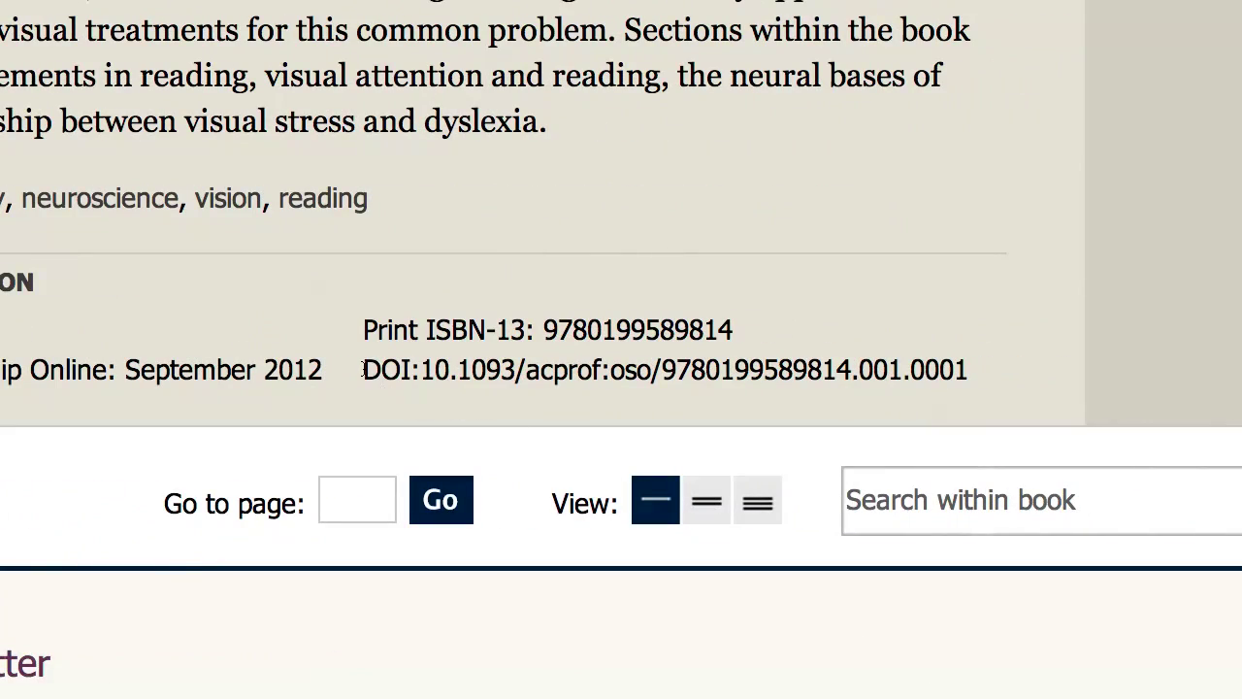
# - Select the book's full DOI line, then scroll down to its Contents list of chapters
pyautogui.moveTo(382, 378); pyautogui.dragTo(967, 382)
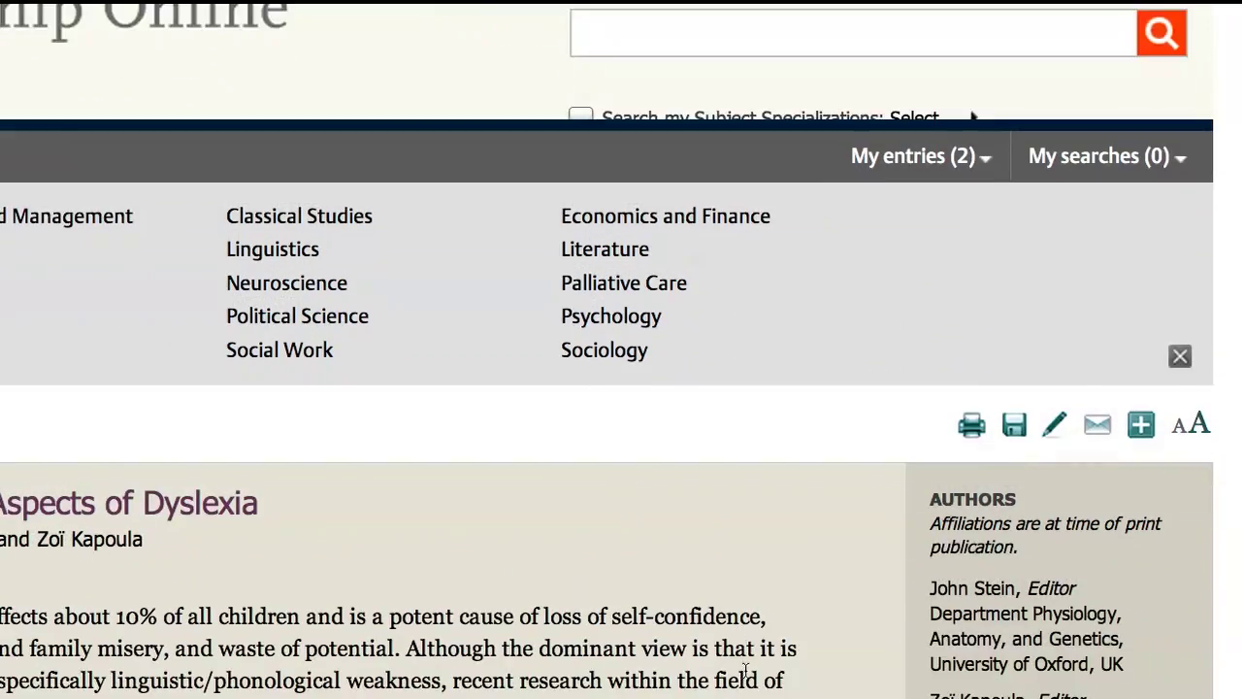
pyautogui.scroll(-5, 745, 670)
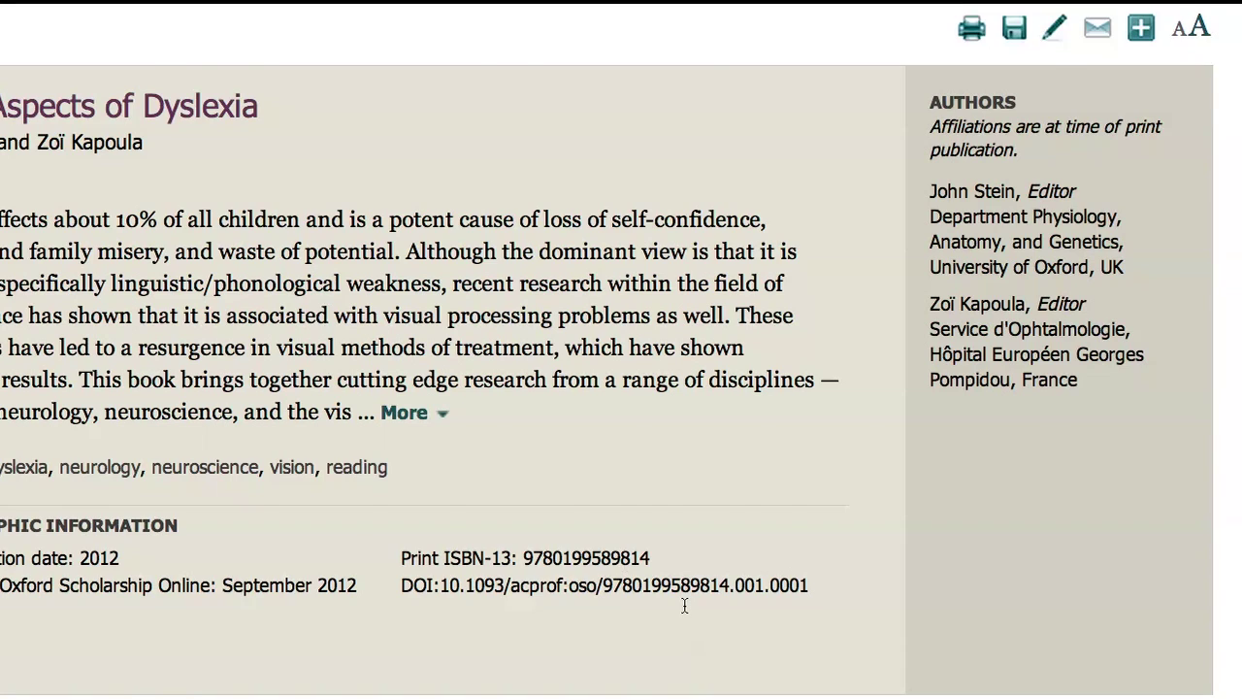
pyautogui.scroll(-3, 941, 516)
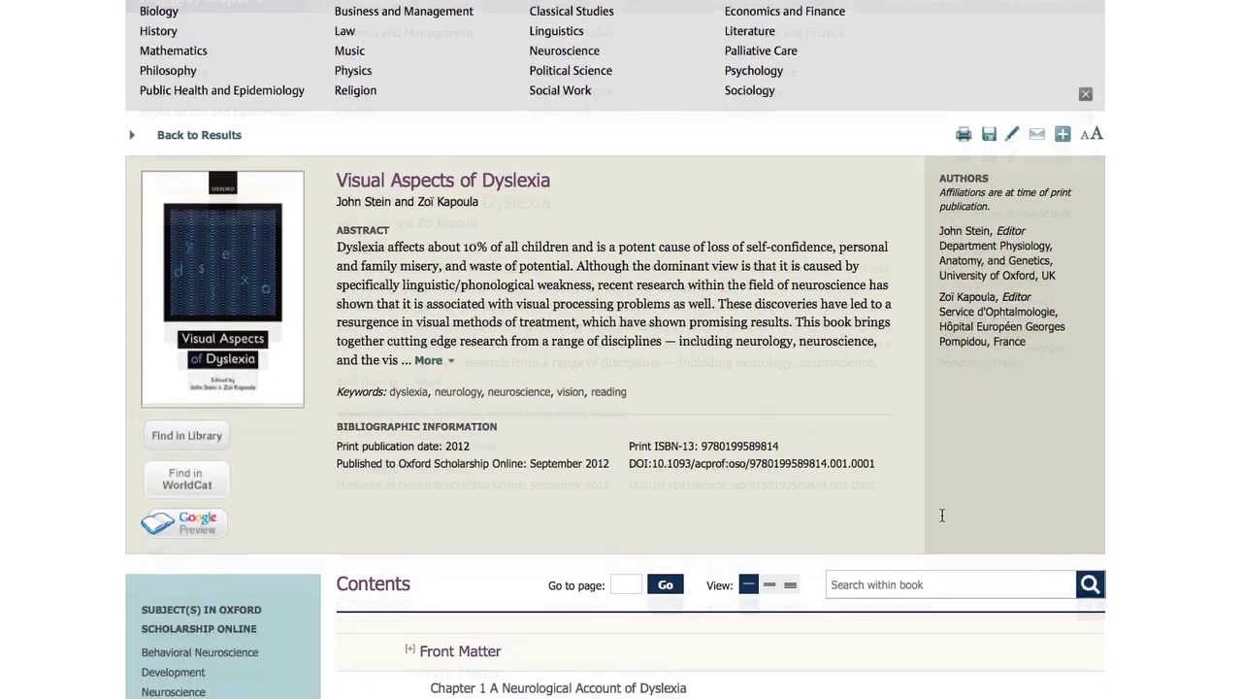
pyautogui.scroll(-3, 942, 521)
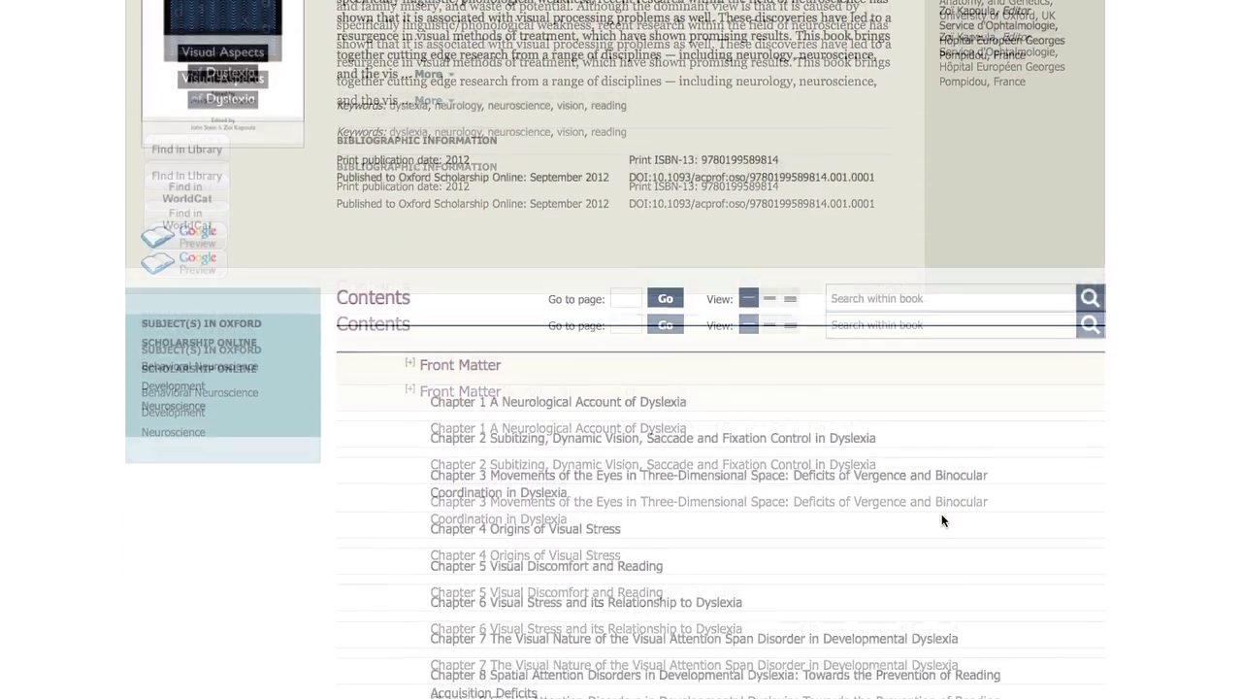
pyautogui.scroll(-1, 942, 521)
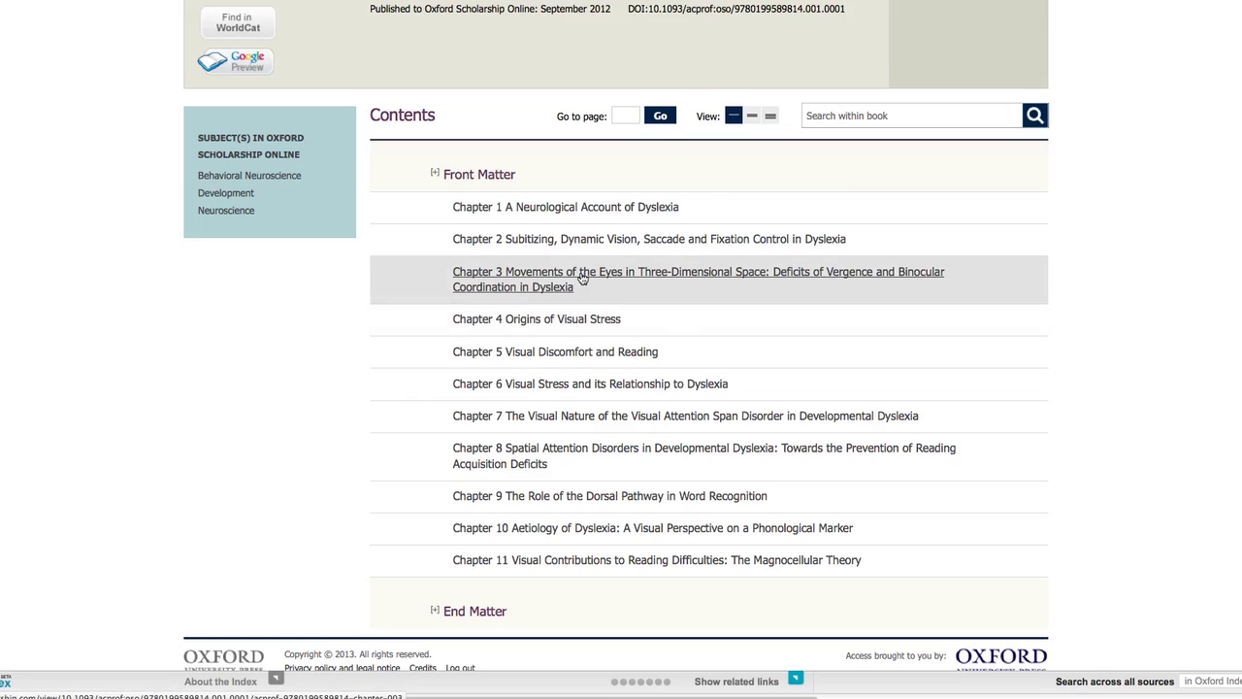
# - Open Chapter 3, Movements of the Eyes in Three-Dimensional Space, and scroll through its text, figures and references
pyautogui.click(583, 279)
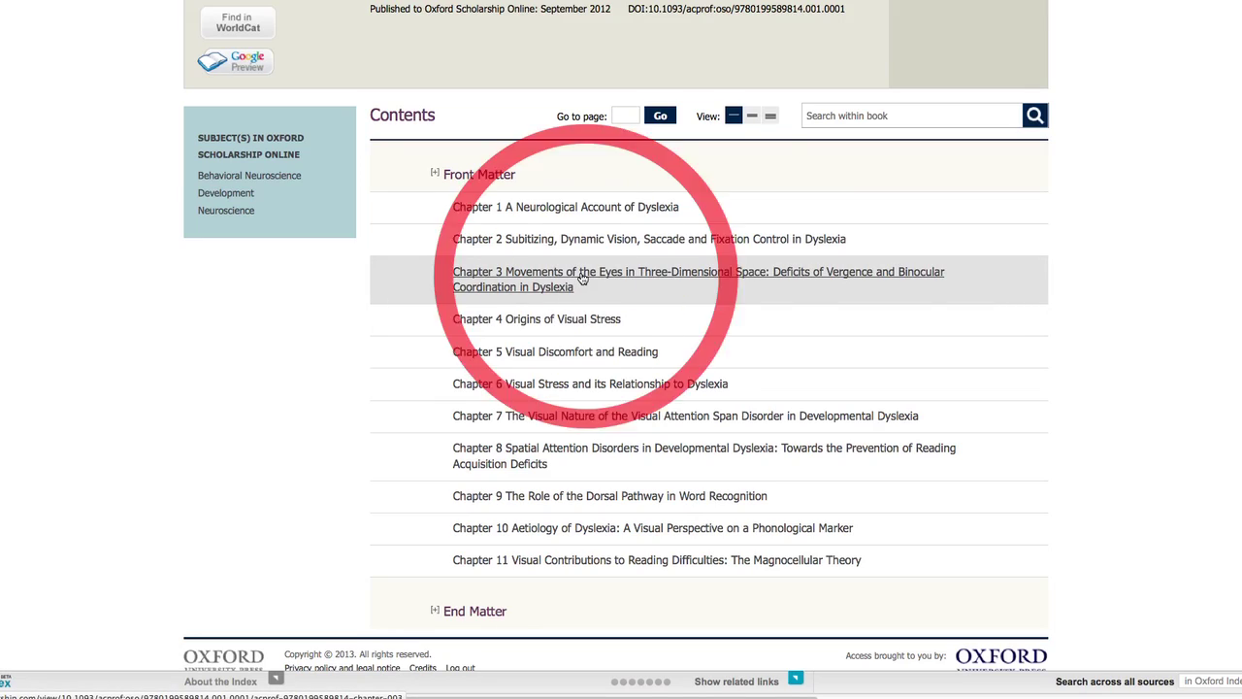
pyautogui.scroll(-3, 576, 272)
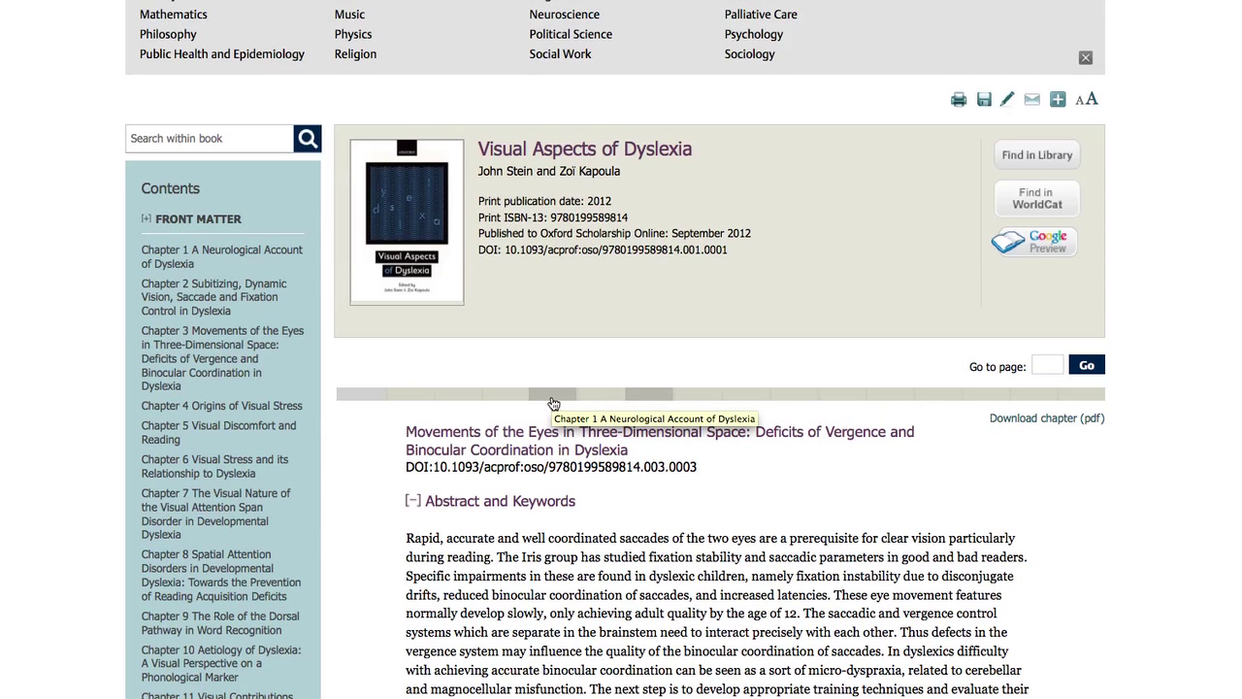
pyautogui.scroll(-10, 553, 404)
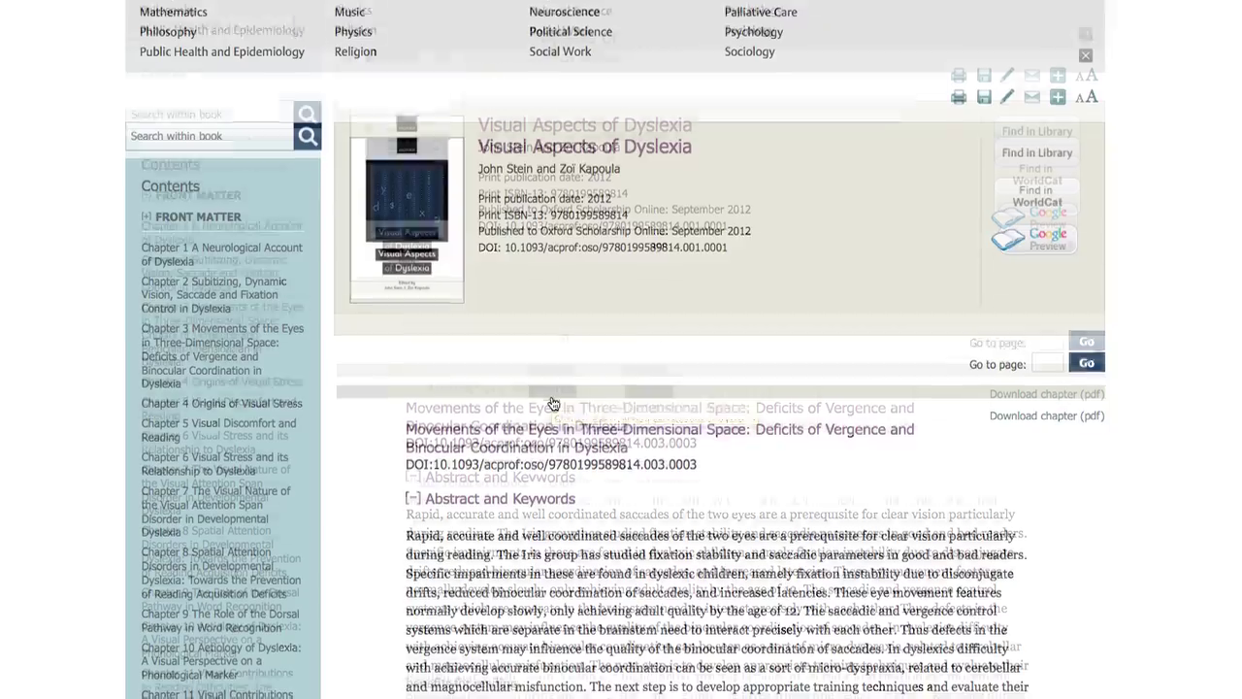
pyautogui.scroll(-15, 709, 388)
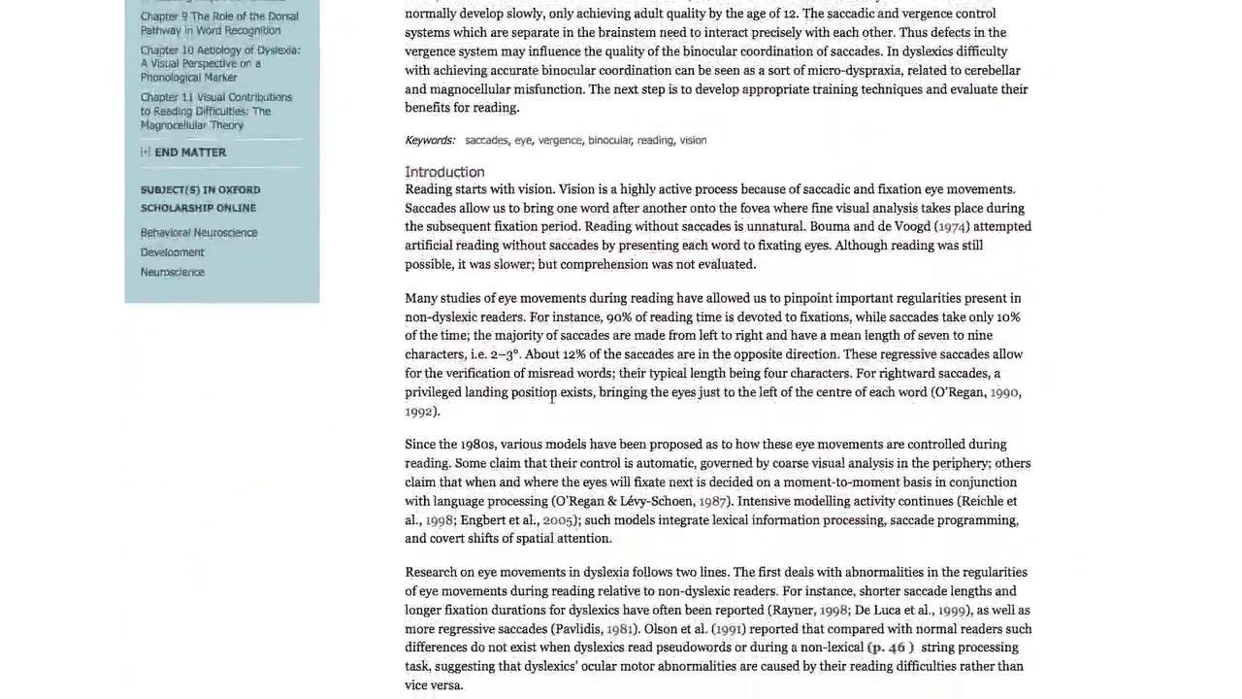
pyautogui.scroll(-15, 658, 397)
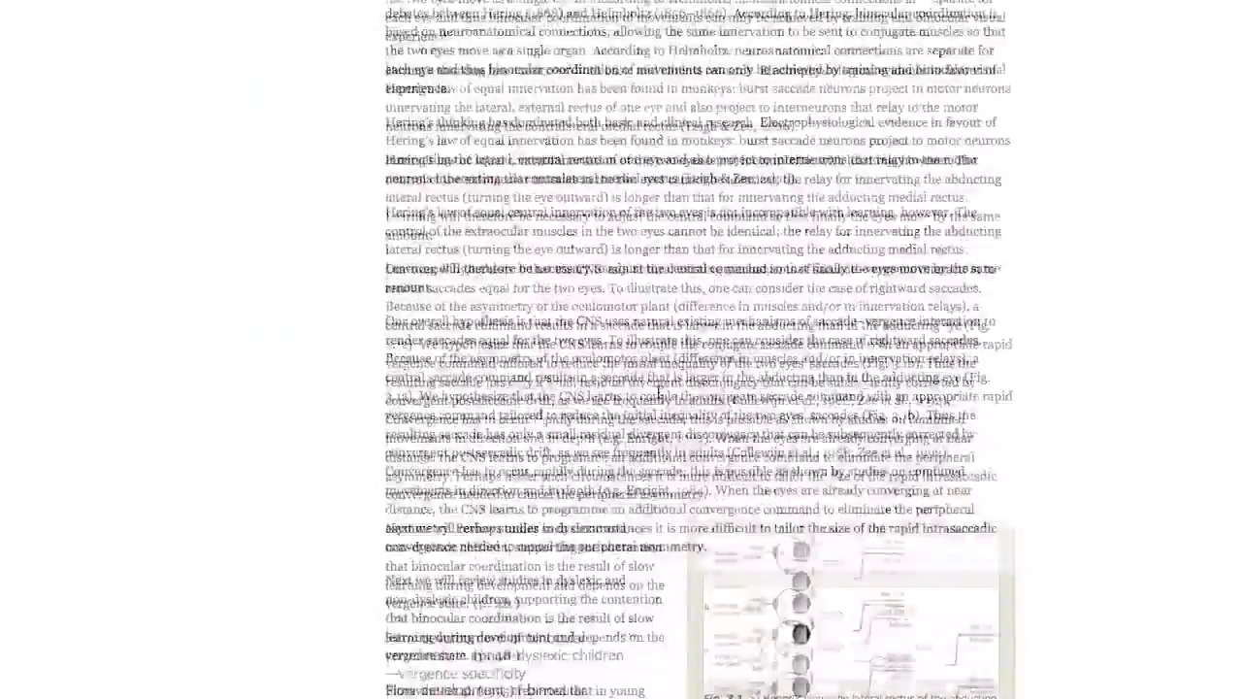
pyautogui.scroll(-15, 658, 397)
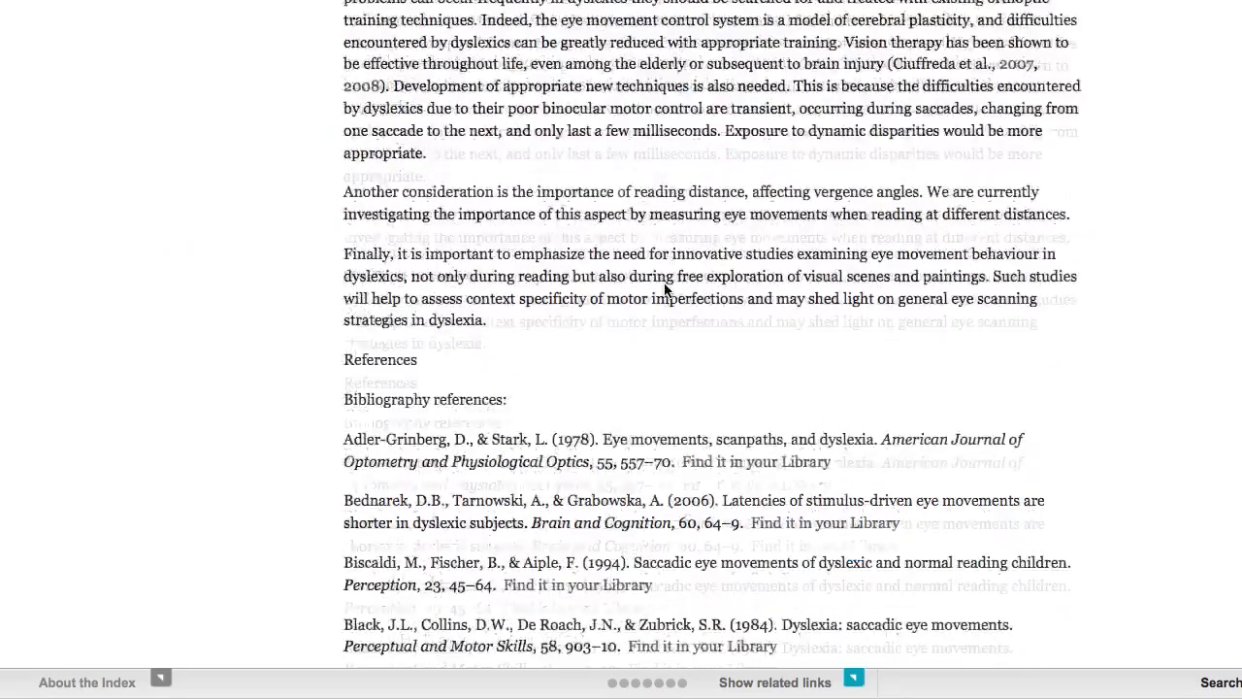
pyautogui.scroll(-3, 664, 283)
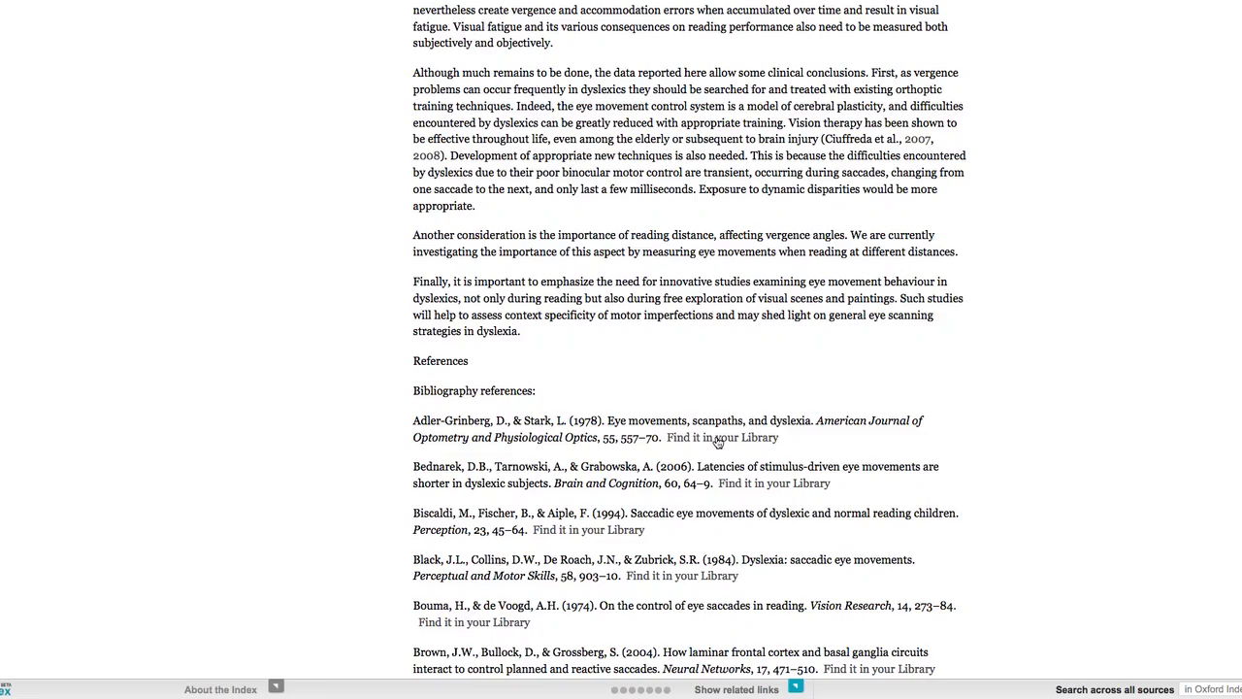
pyautogui.scroll(20, 719, 442)
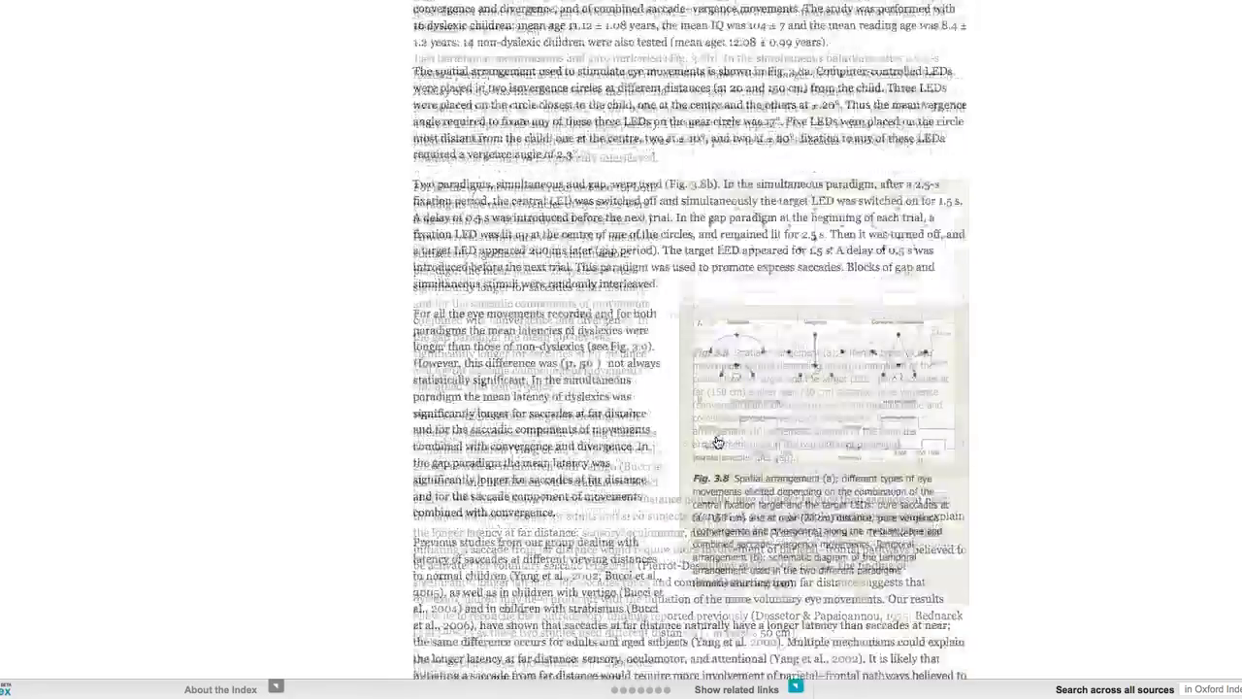
pyautogui.scroll(5, 689, 349)
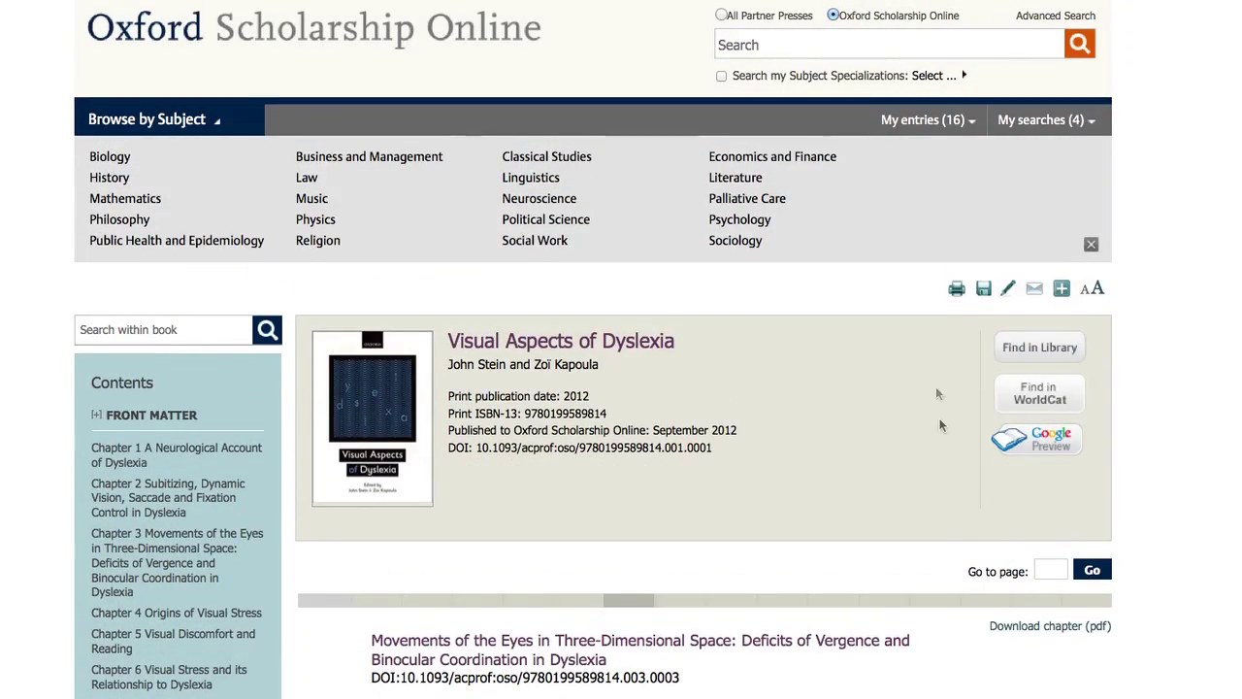
# - Show the chapter's print-friendly version and scroll through it to the end
pyautogui.click(959, 294)
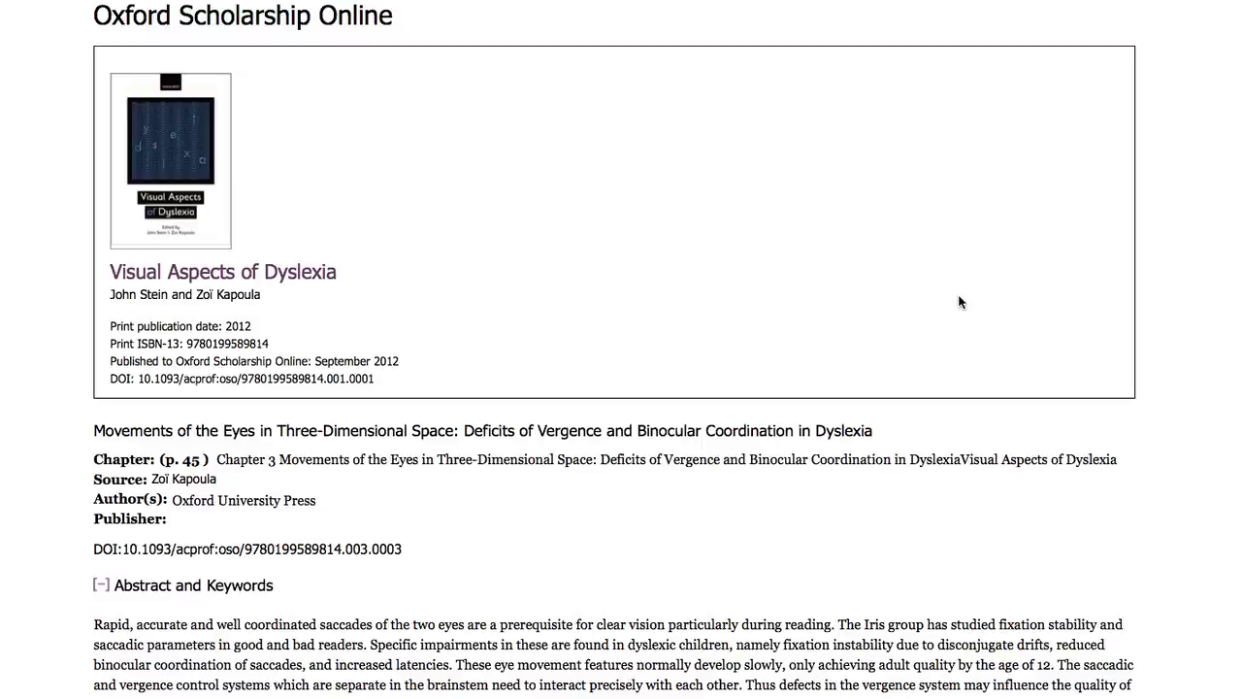
pyautogui.scroll(-20, 959, 302)
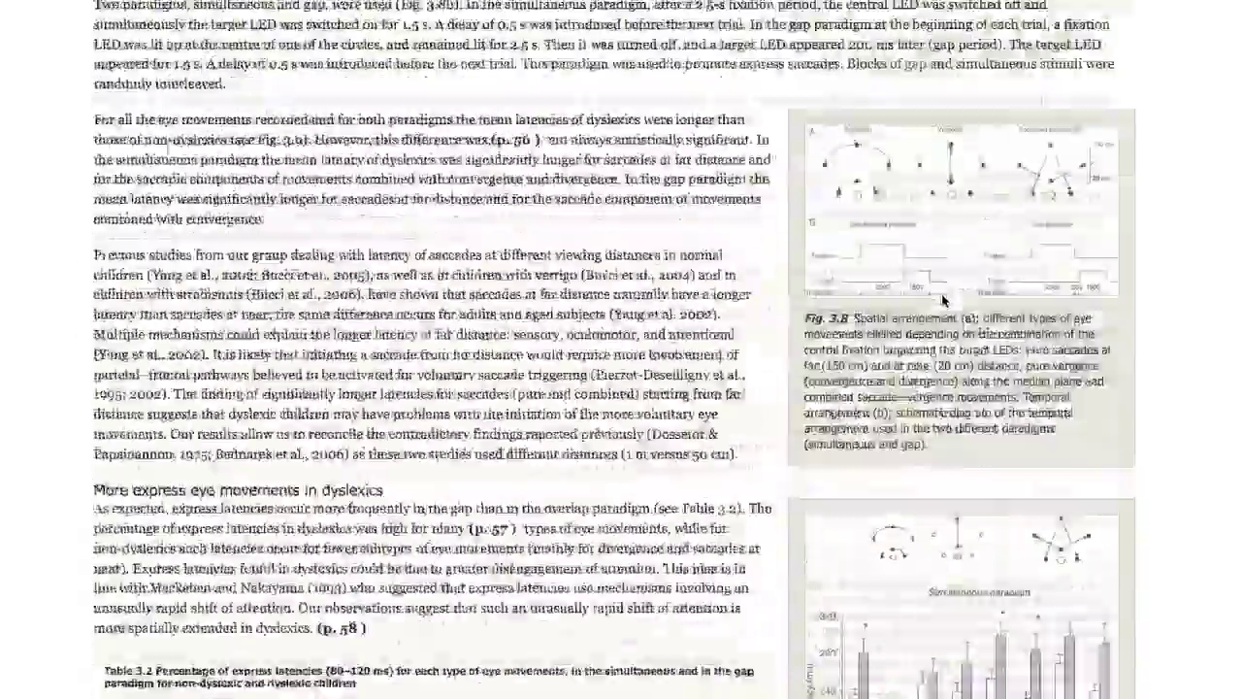
pyautogui.scroll(-4, 942, 301)
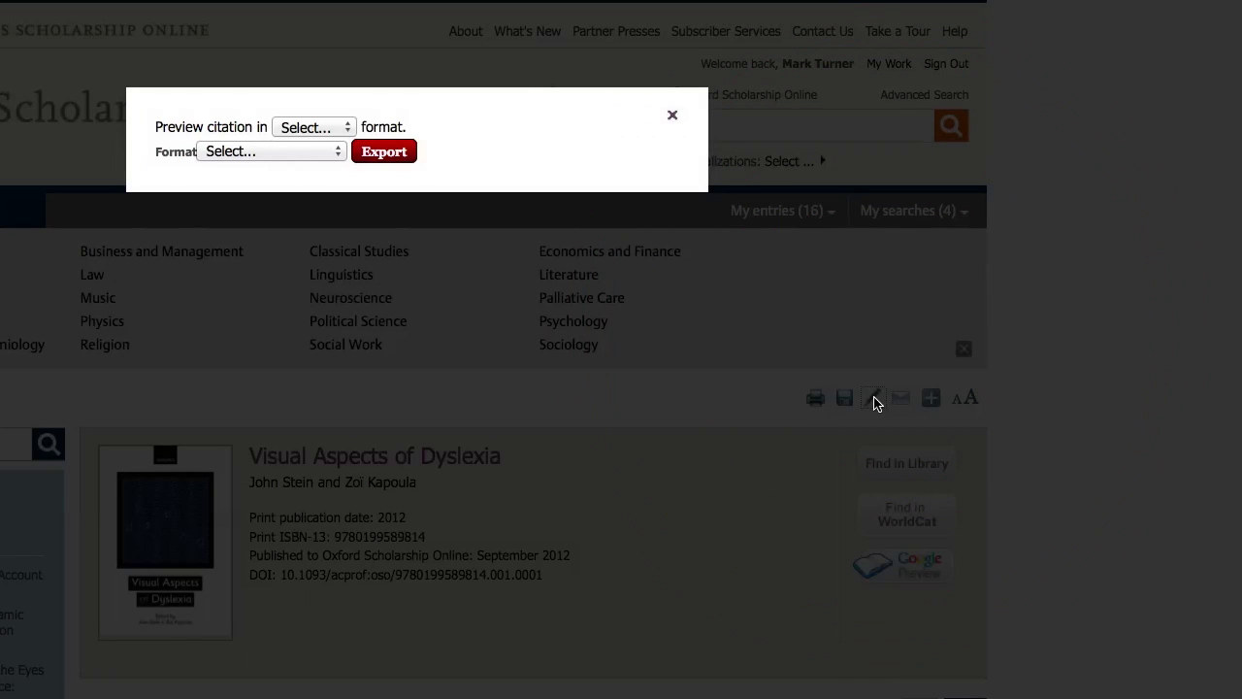
# - Preview the citation in MLA, look over the EndNote, RefWorks and BibTex export formats, then close it
pyautogui.click(350, 129)
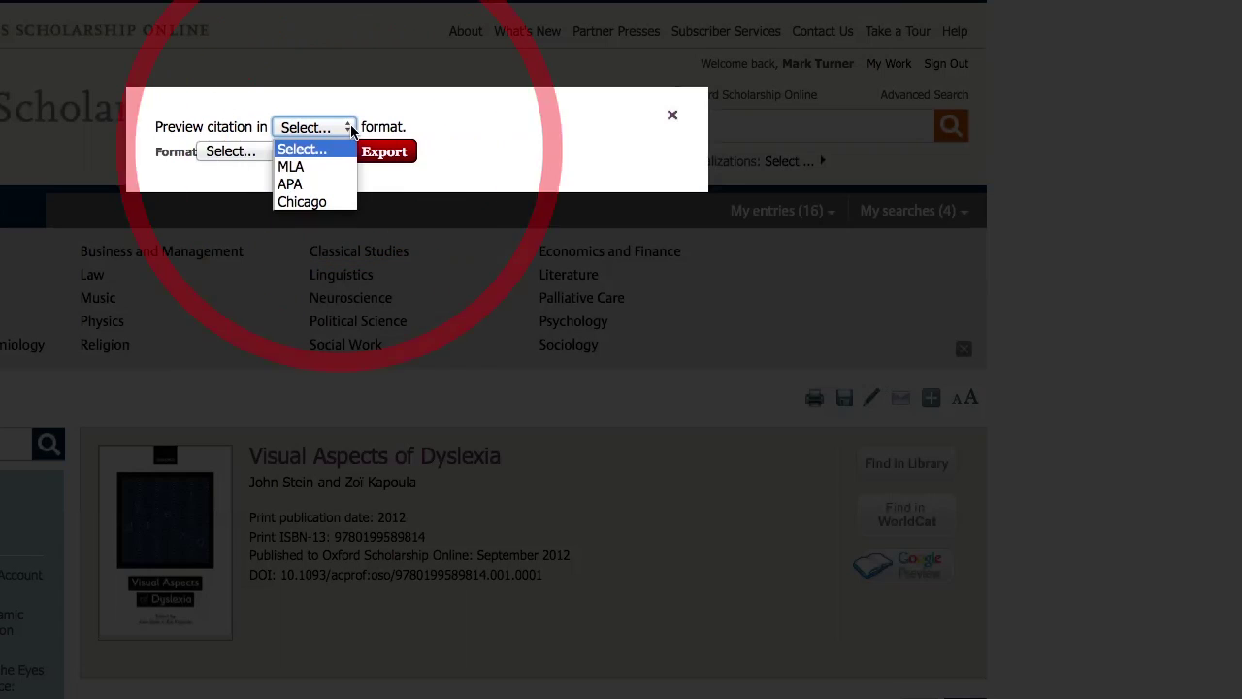
pyautogui.click(330, 167)
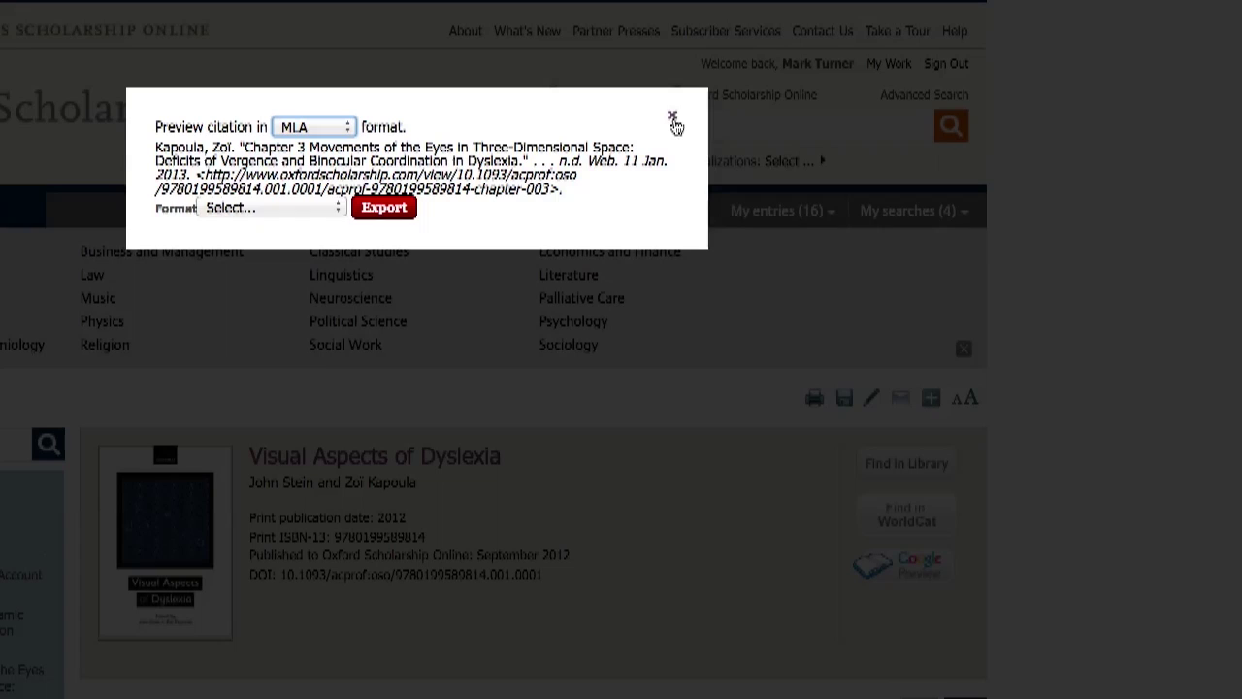
pyautogui.click(344, 209)
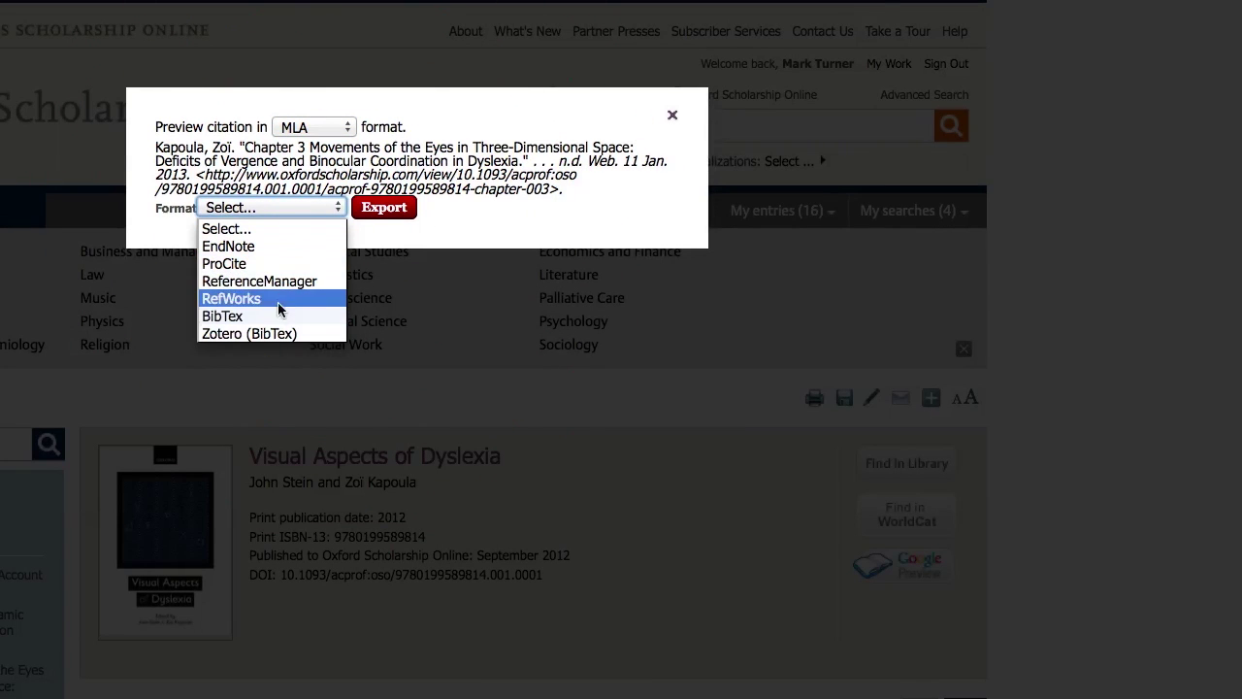
pyautogui.click(672, 115)
pyautogui.click(673, 115)
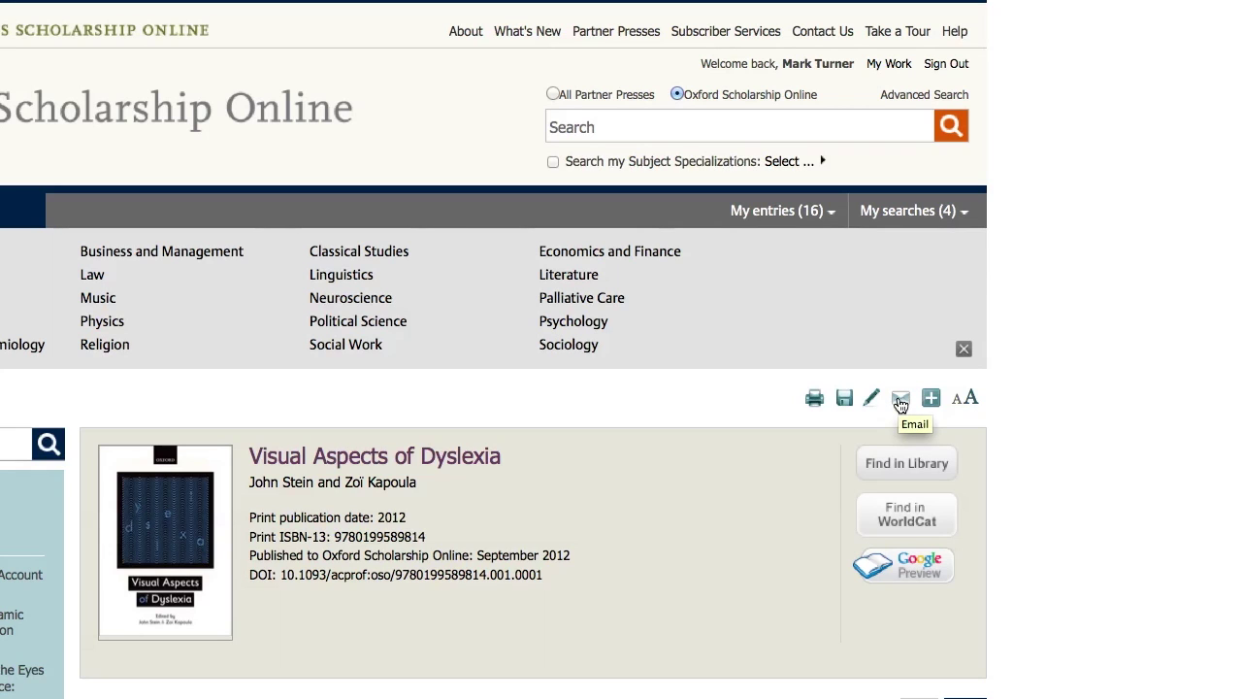
# - Check the book's Bookmark & Share options, then go to the My Work page
pyautogui.moveTo(933, 401)
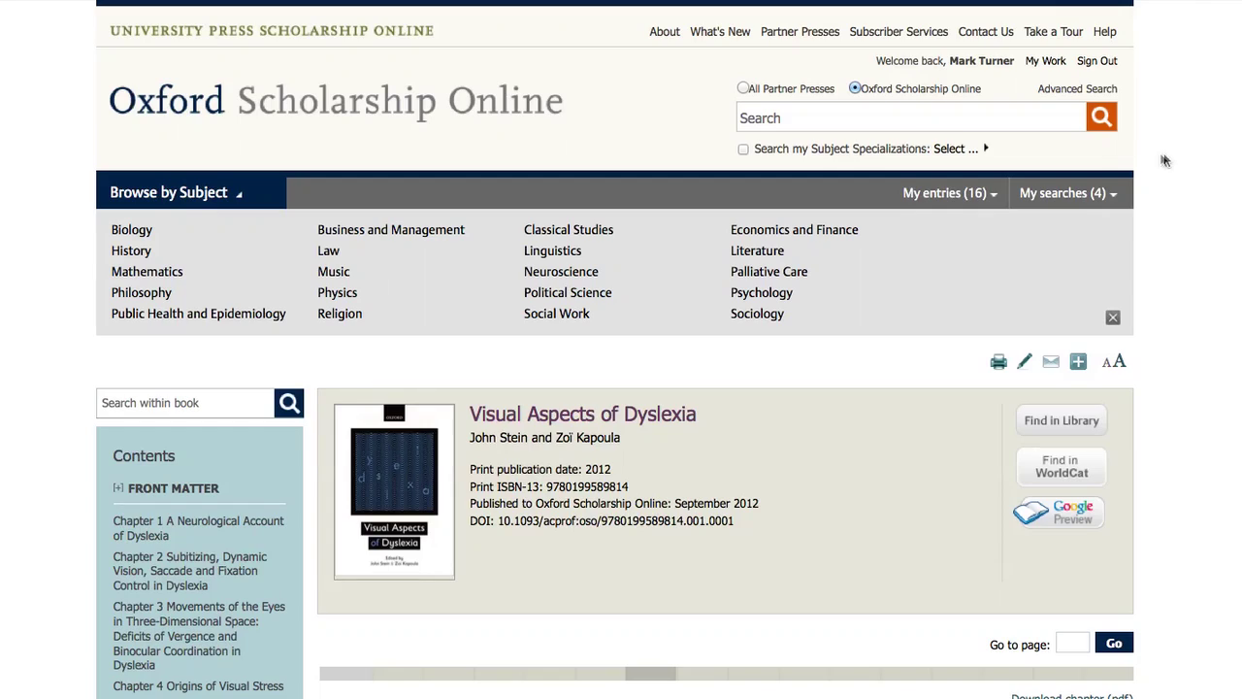
pyautogui.click(1051, 64)
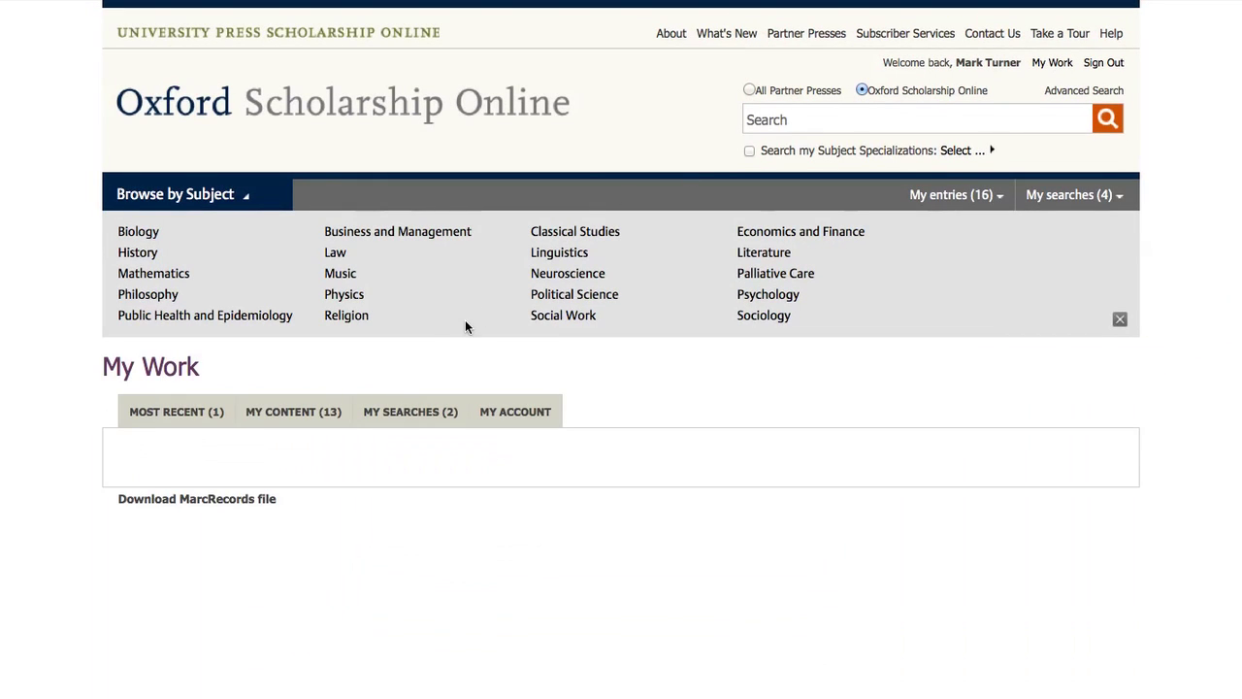
# - View the Most Recent tab, then the My Content tab listing all 13 saved items
pyautogui.click(182, 416)
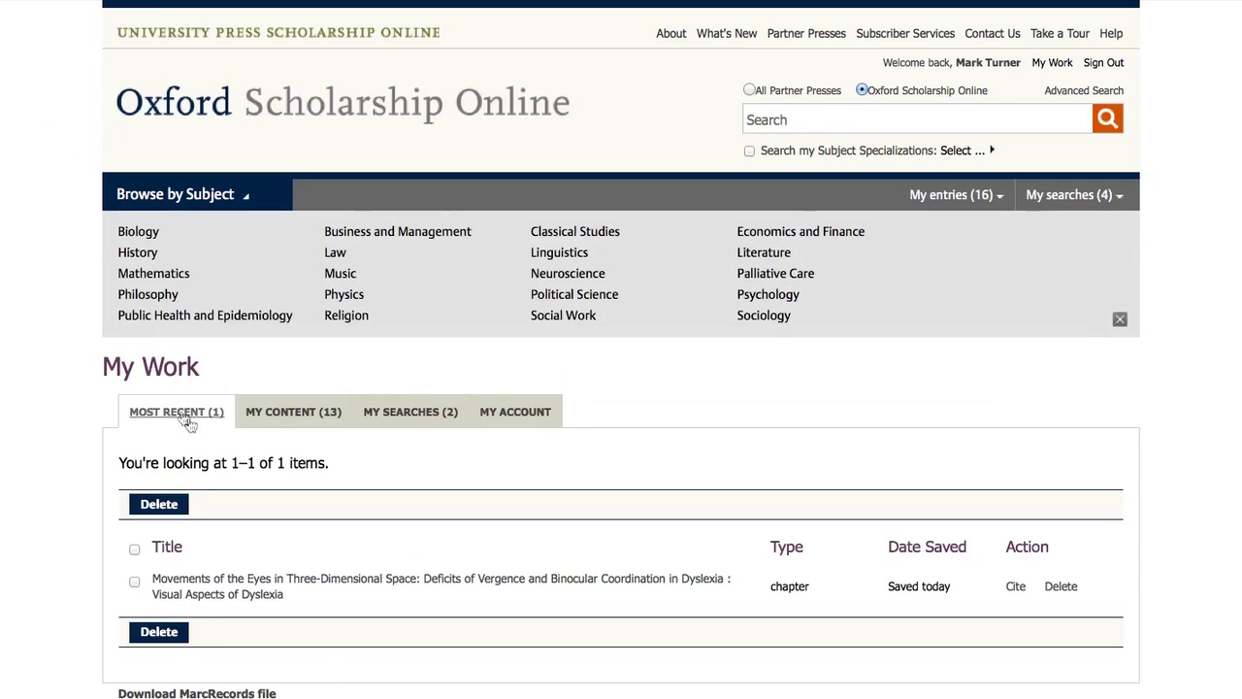
pyautogui.click(285, 418)
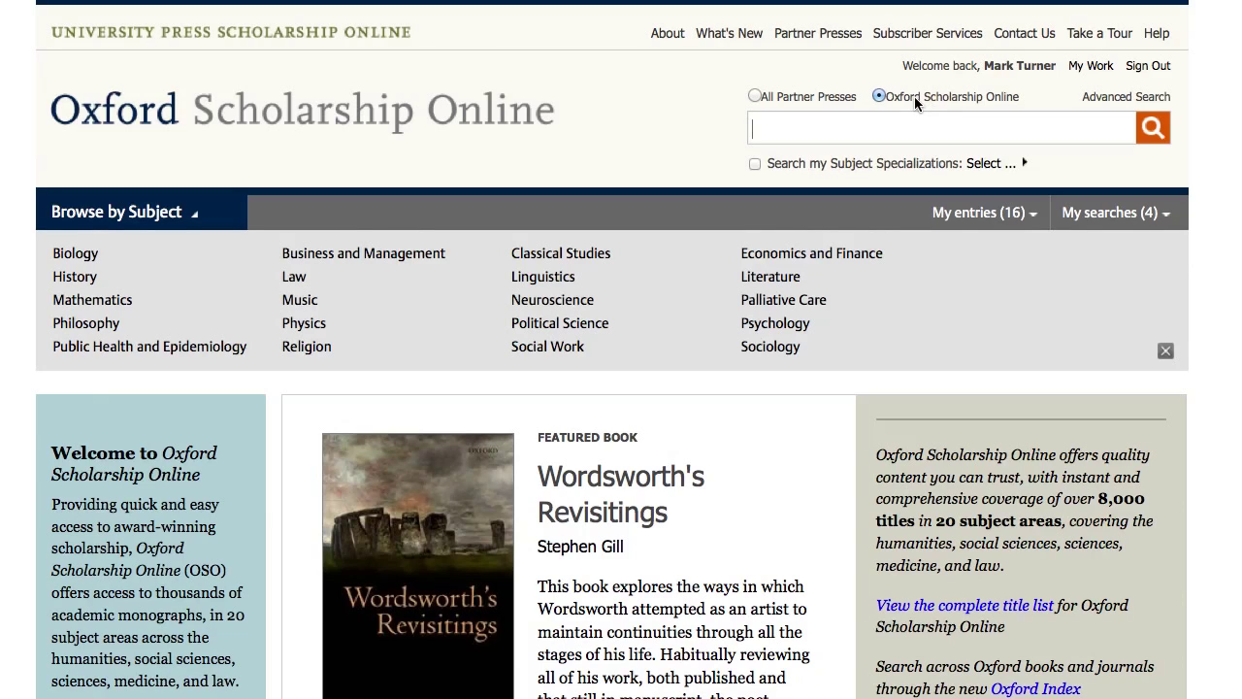
# - Run a site-wide search for 'obesity', returning 16 books
pyautogui.click(866, 126)
pyautogui.click(1153, 129)
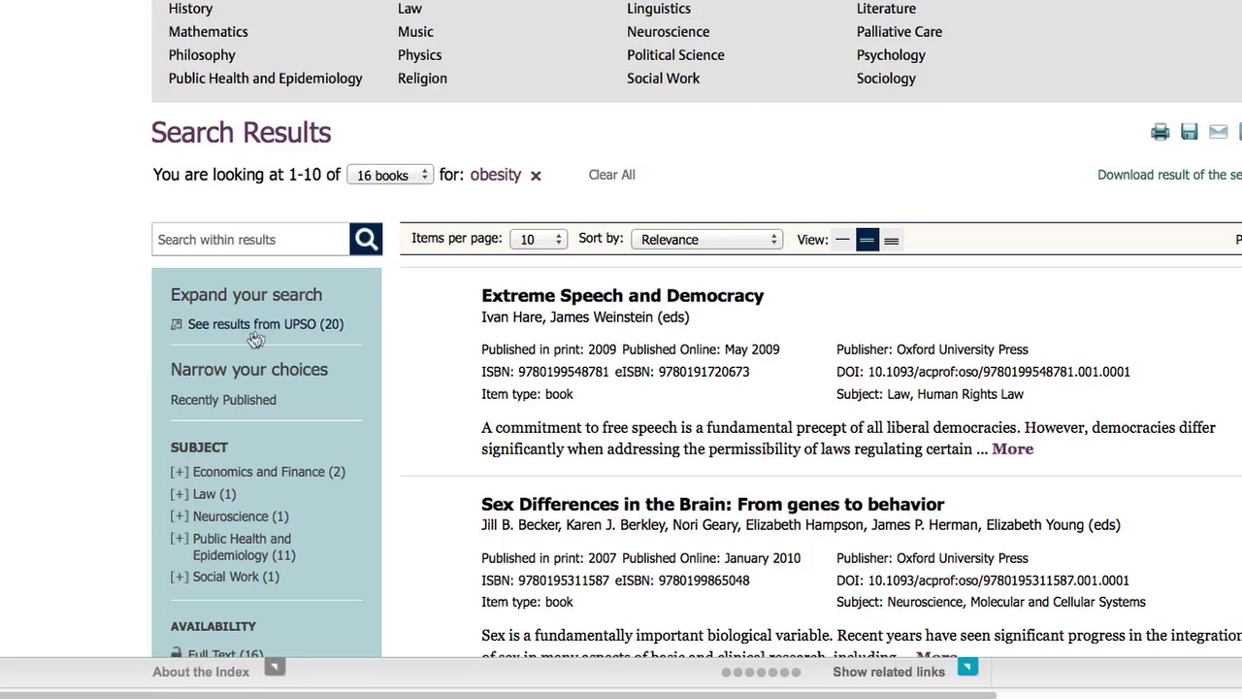
# - Refine the obesity results with 'united kingdom' and list them as chapters (298)
pyautogui.click(298, 242)
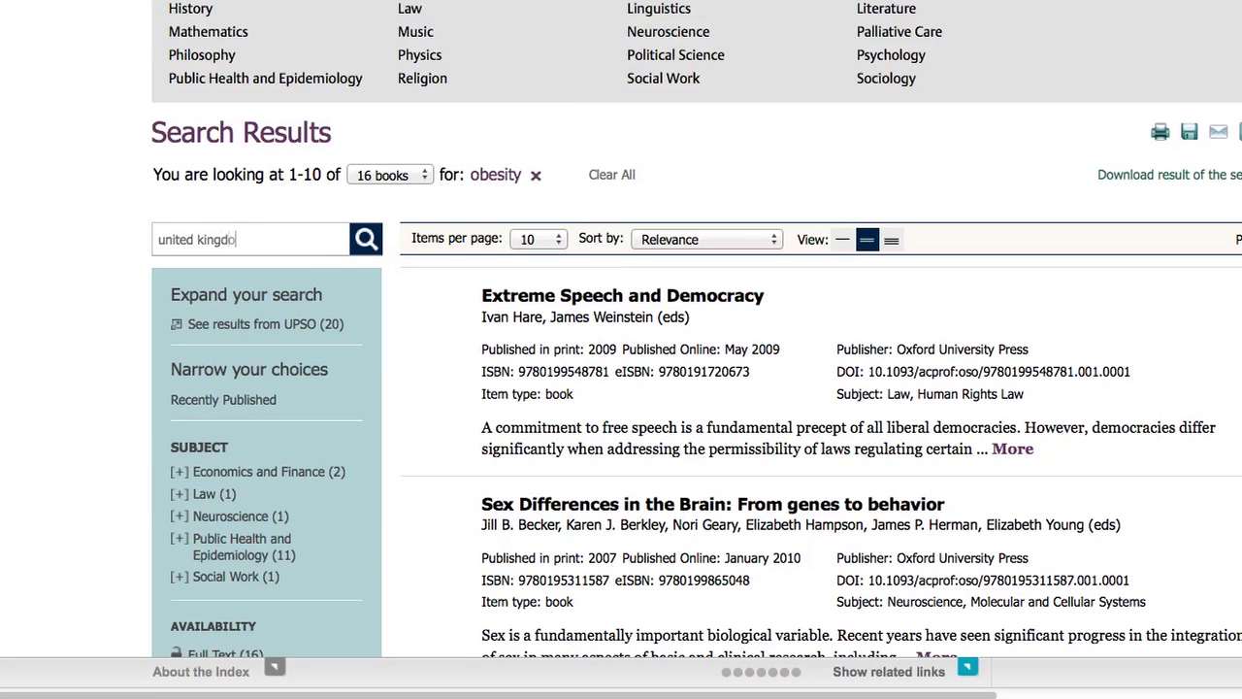
pyautogui.write('united kingdom')
pyautogui.click(365, 241)
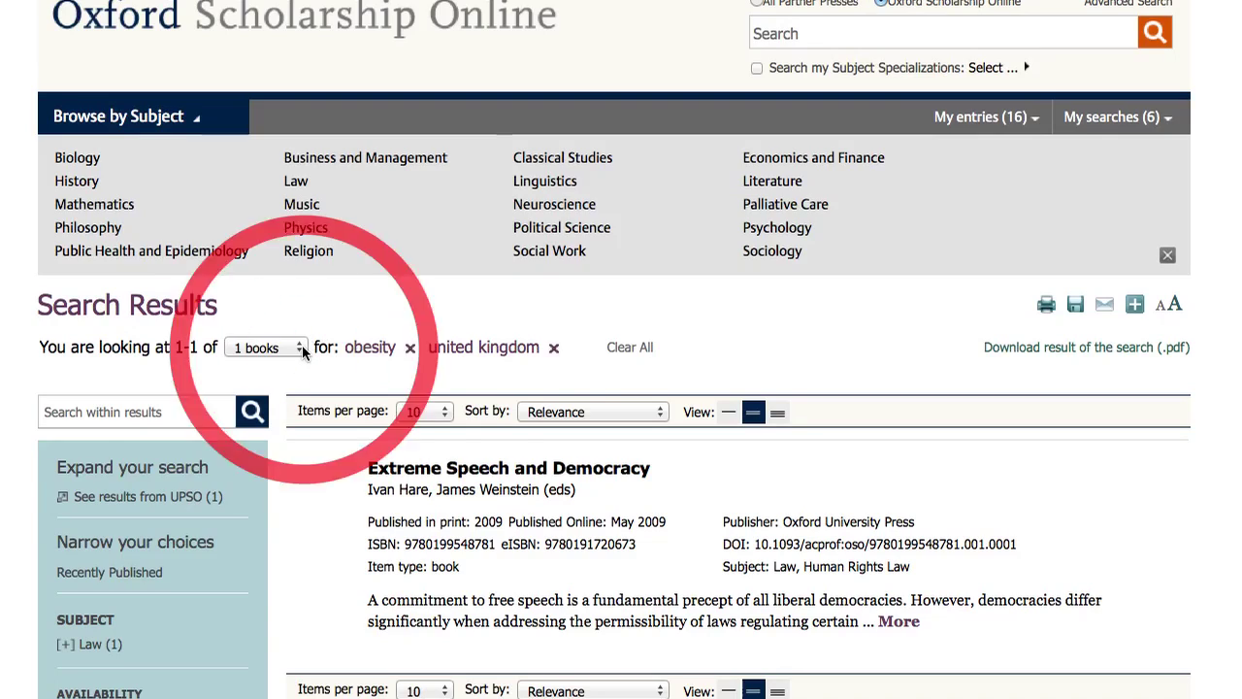
pyautogui.click(300, 346)
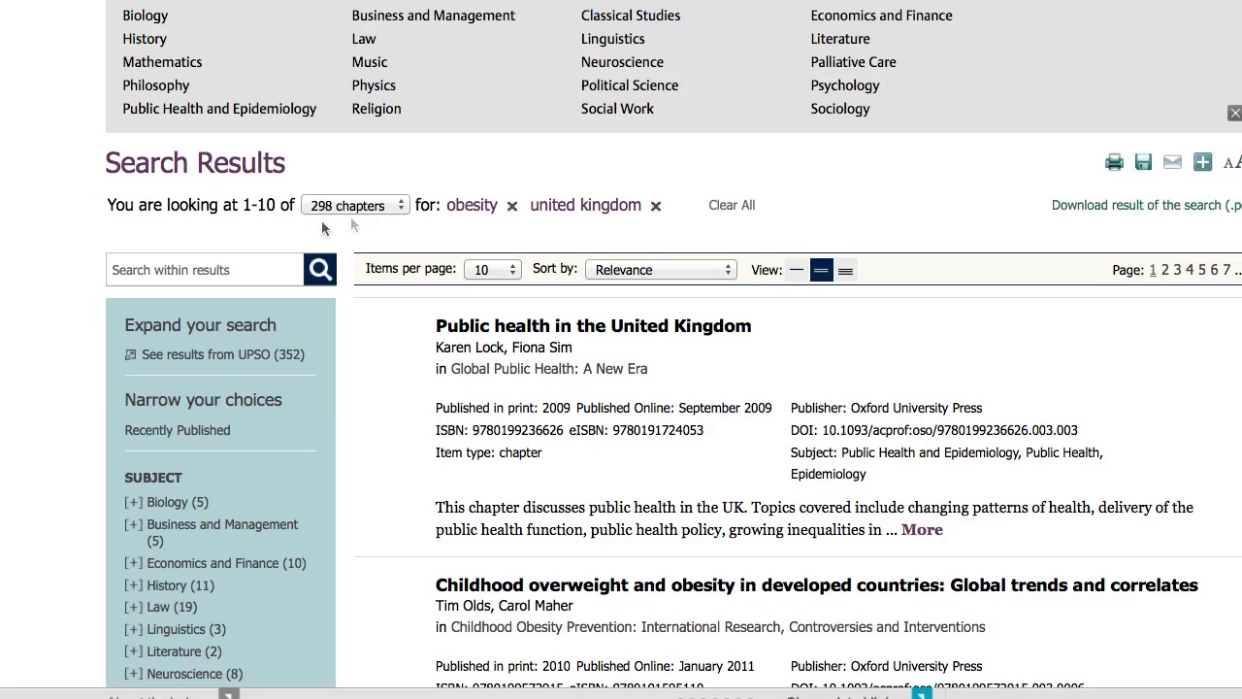
# - Show the Oxford Index related links for the obesity and united kingdom chapter results
pyautogui.scroll(-2, 147, 305)
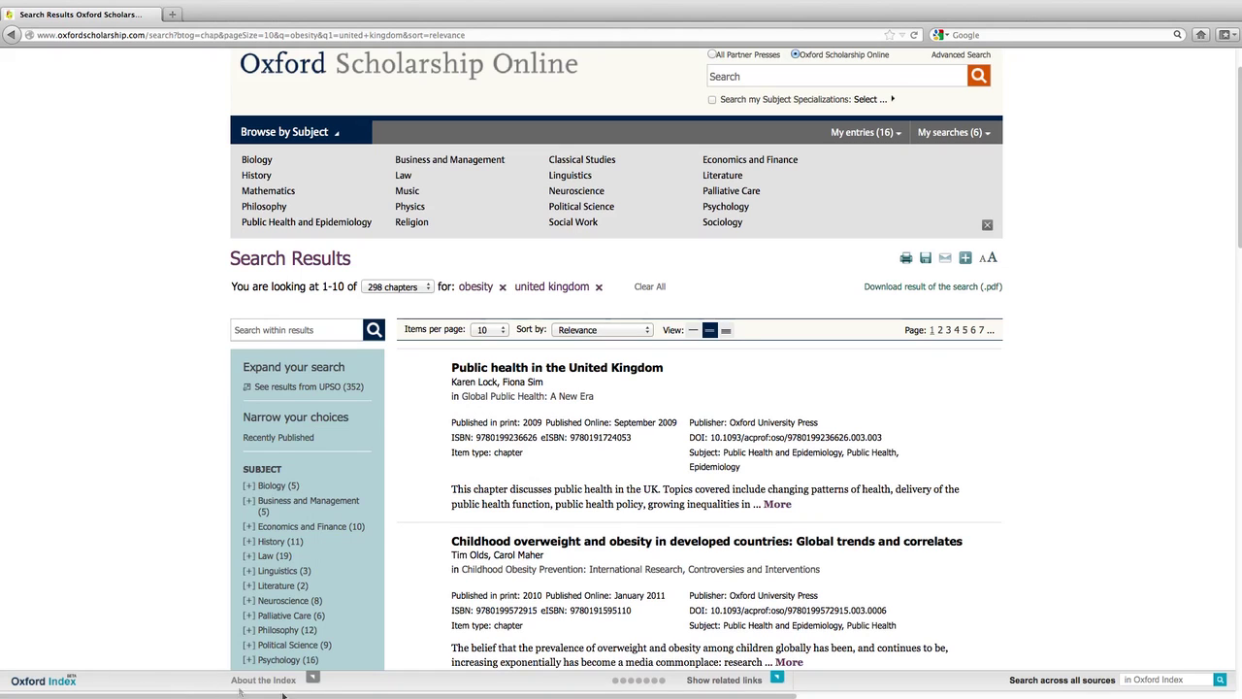
pyautogui.scroll(1, 621, 388)
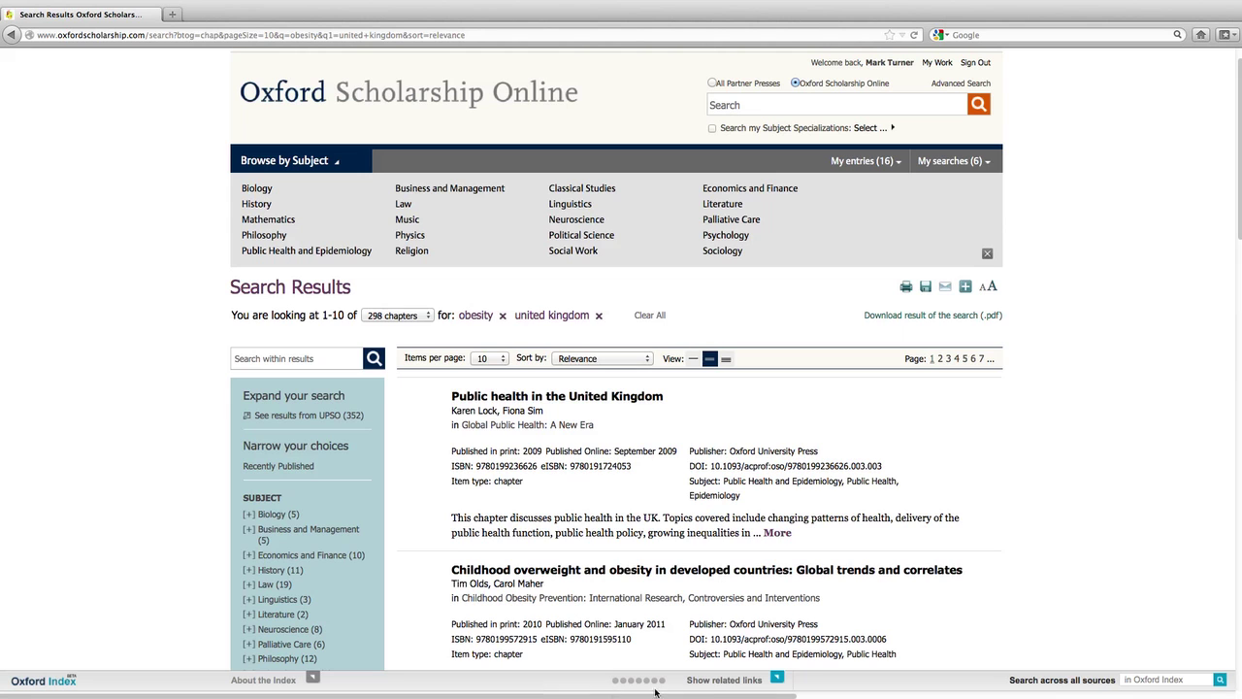
pyautogui.click(778, 679)
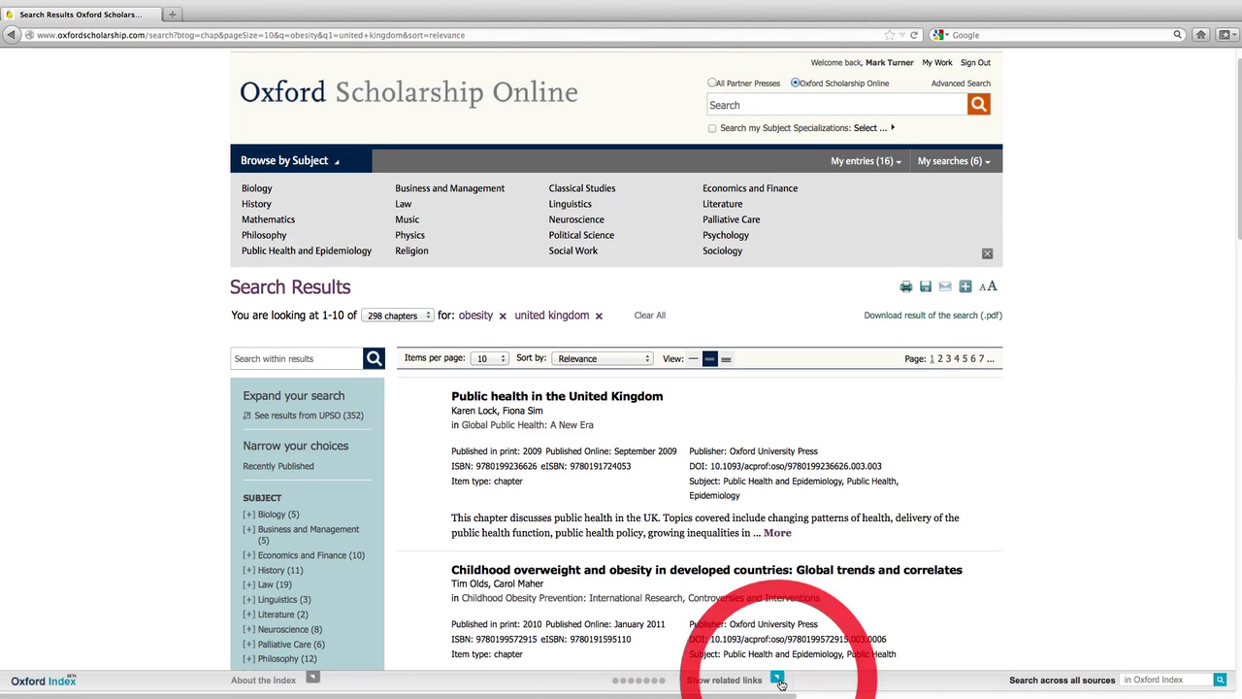